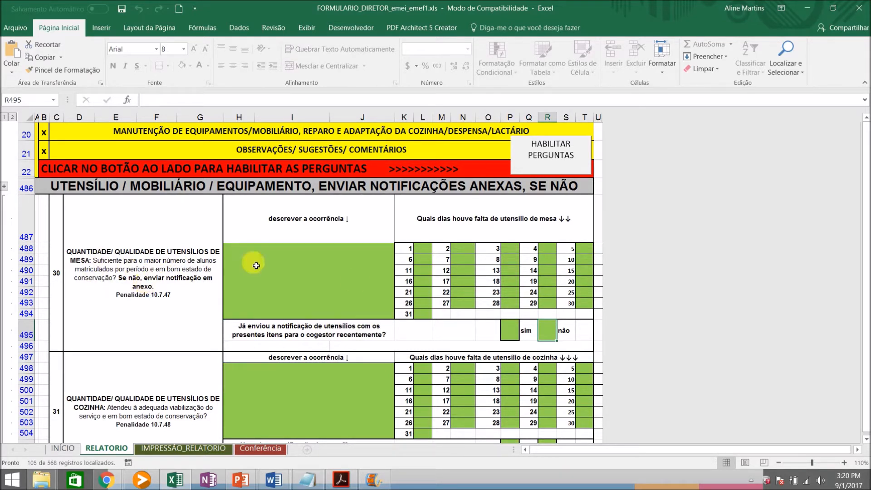
Mark days 30 and 31 with "x" in item 30's table utensil shortage grid.
left_click(587, 308)
type("x")
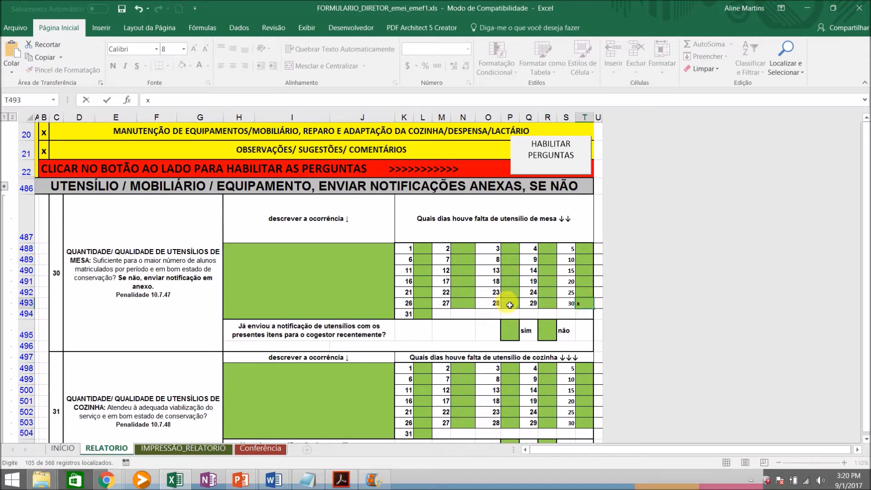
left_click(424, 313)
type("x")
Describe the occurrence for item 30 as "falta de garfos para os alunos".
left_click(350, 282)
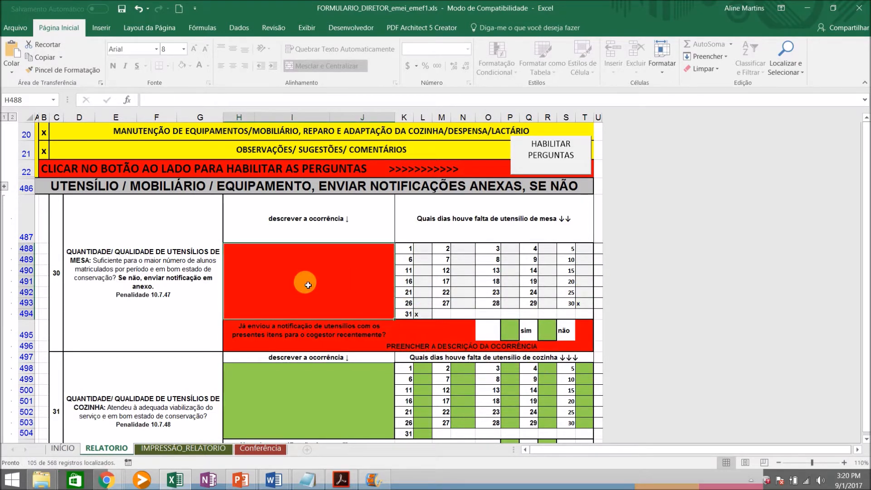
type("falta de garfos para")
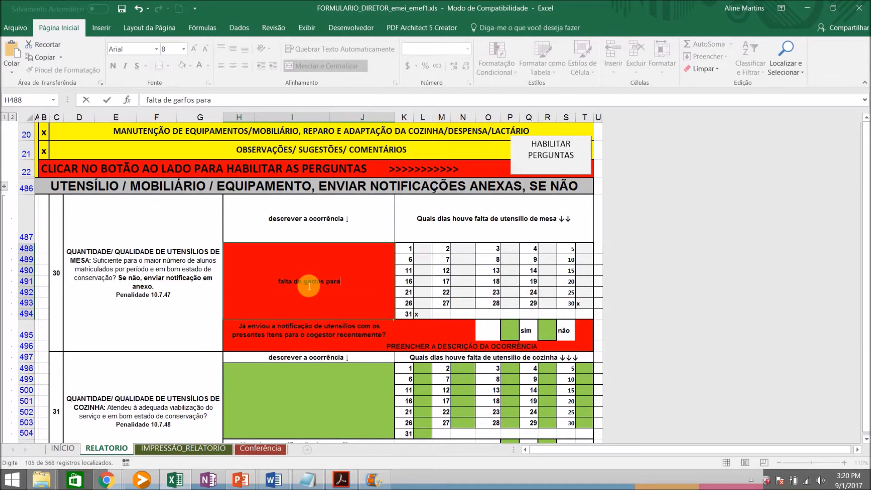
type("unos")
key("Return")
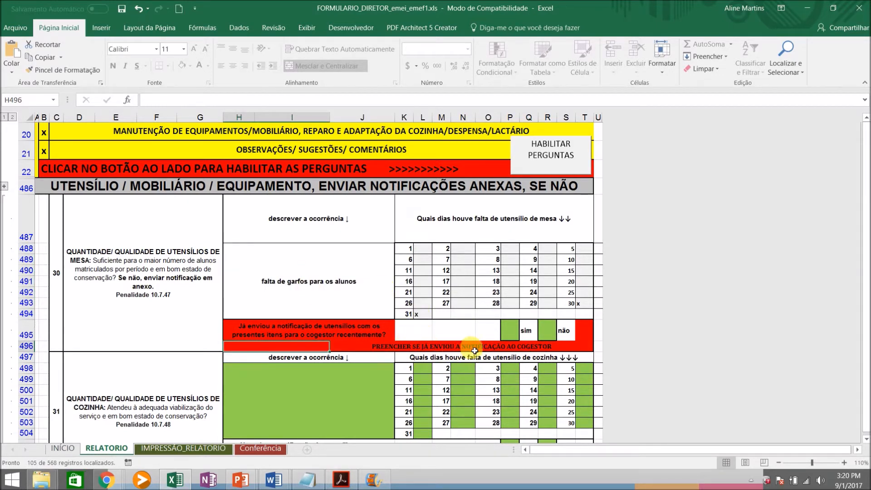
Answer item 30's question about a recently sent notification with an "x" for sim, and set Quando to JUN 2017.
left_click(512, 333)
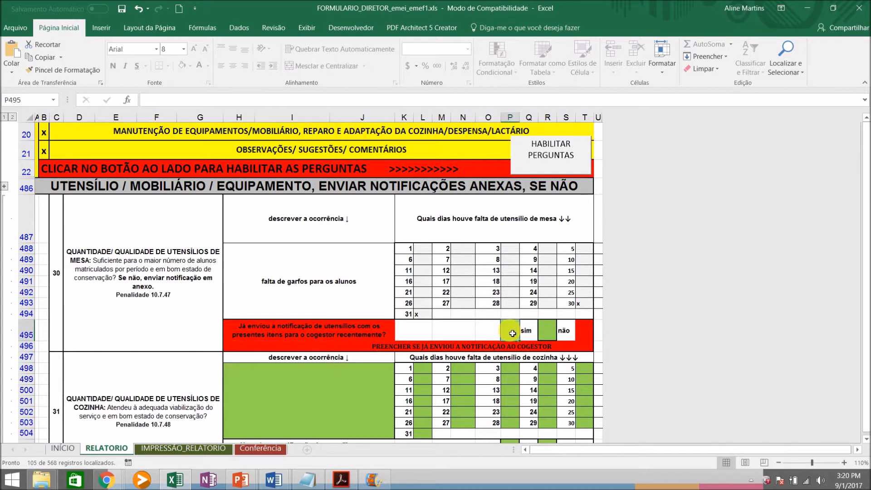
type("x")
left_click(543, 335)
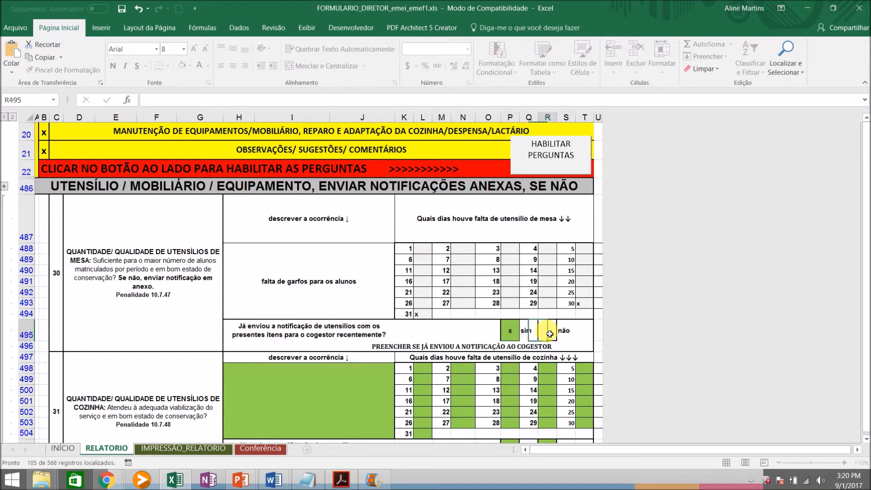
left_click(456, 333)
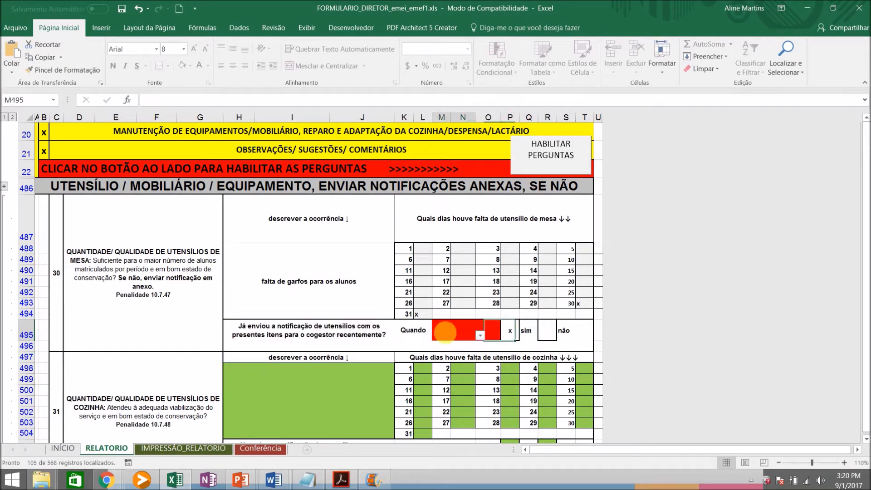
left_click(482, 336)
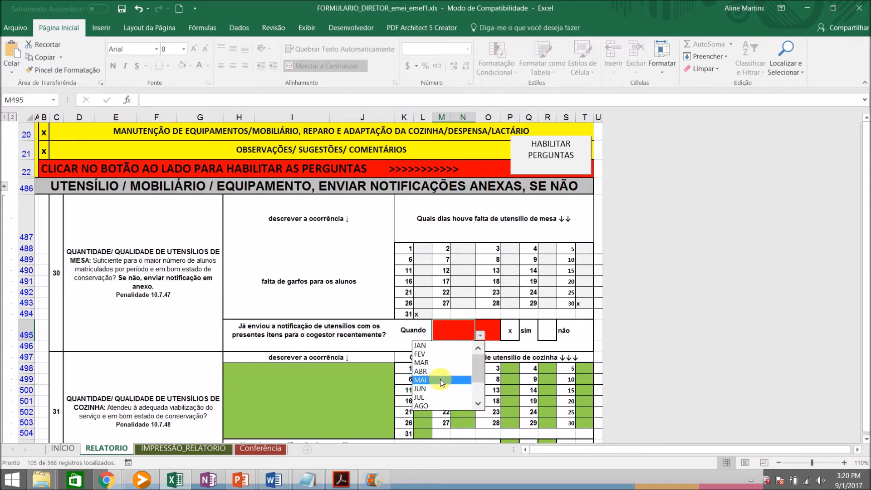
left_click(433, 389)
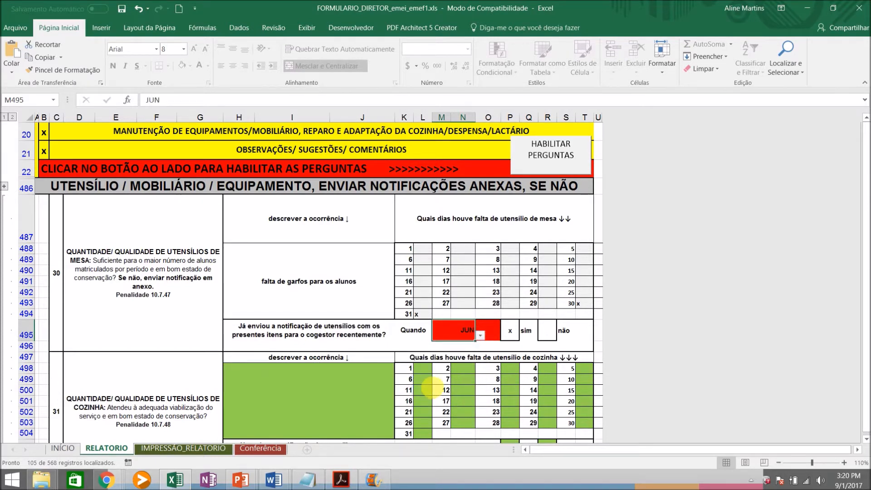
left_click(490, 333)
left_click(505, 336)
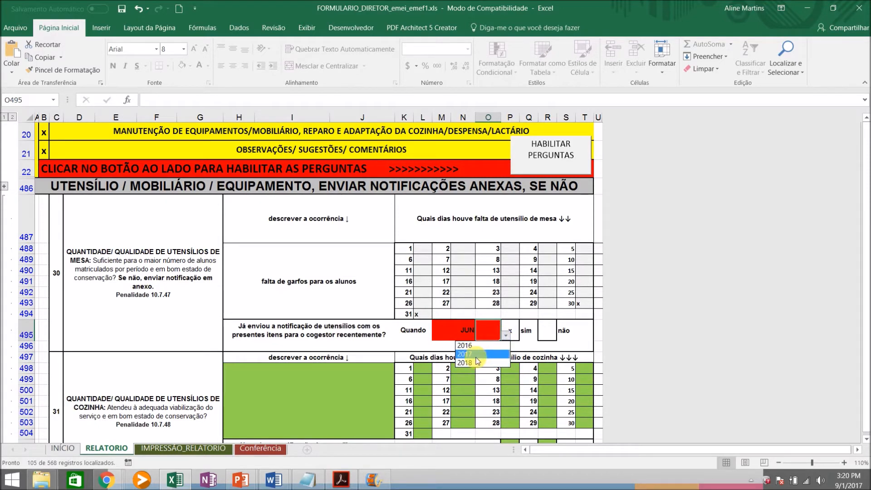
left_click(477, 356)
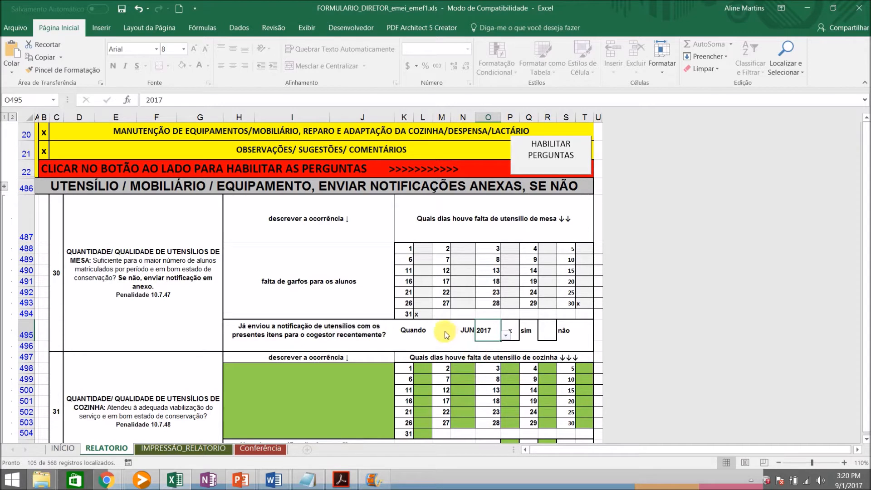
Clear the month and year and the sim mark from item 30's notification question.
left_click(459, 332)
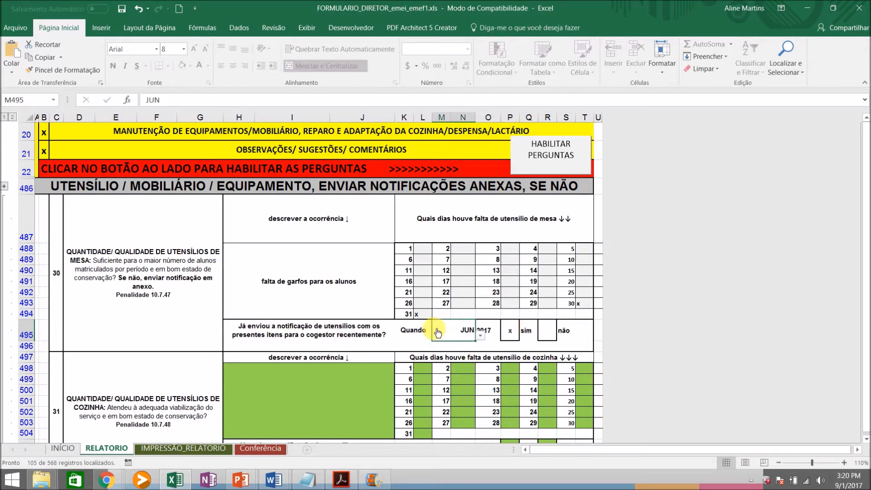
key("Delete")
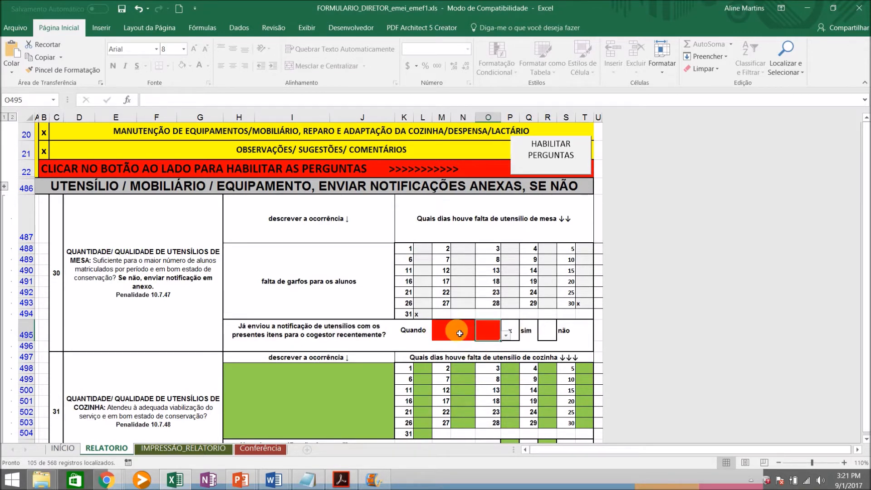
left_click(518, 330)
key("Delete")
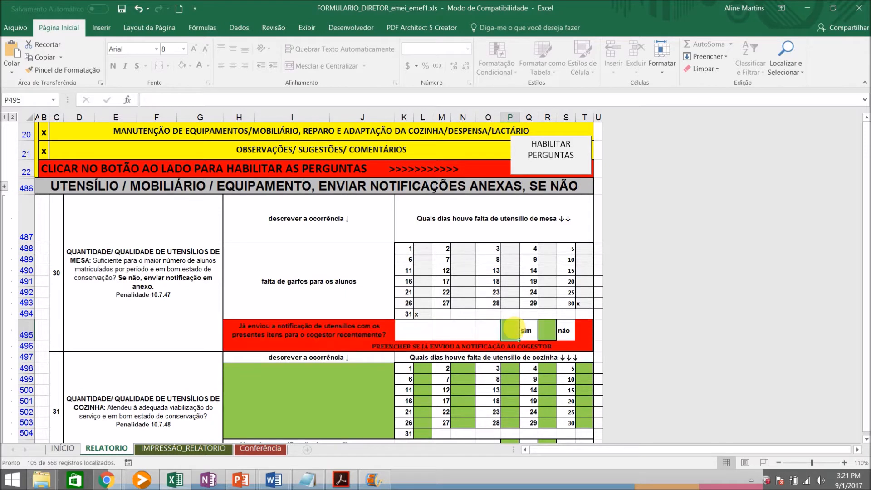
Answer item 30's question about a recently sent notification with an "x" for não.
left_click(555, 333)
type("x")
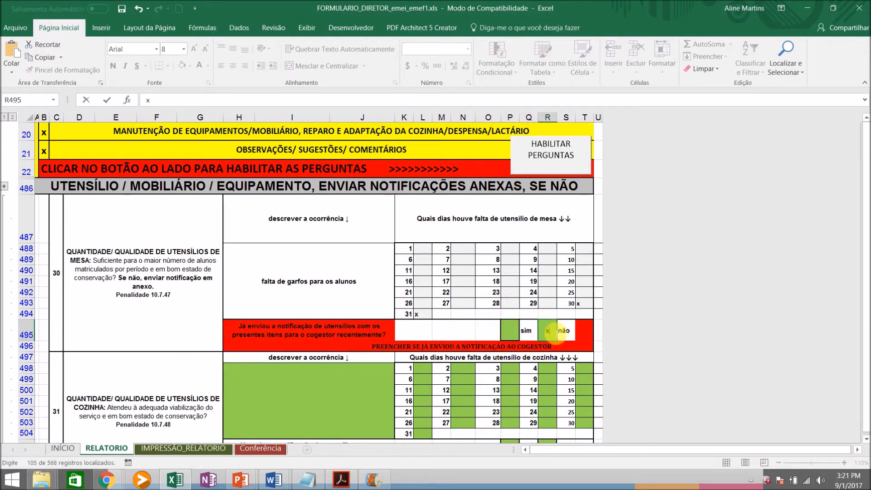
left_click(356, 284)
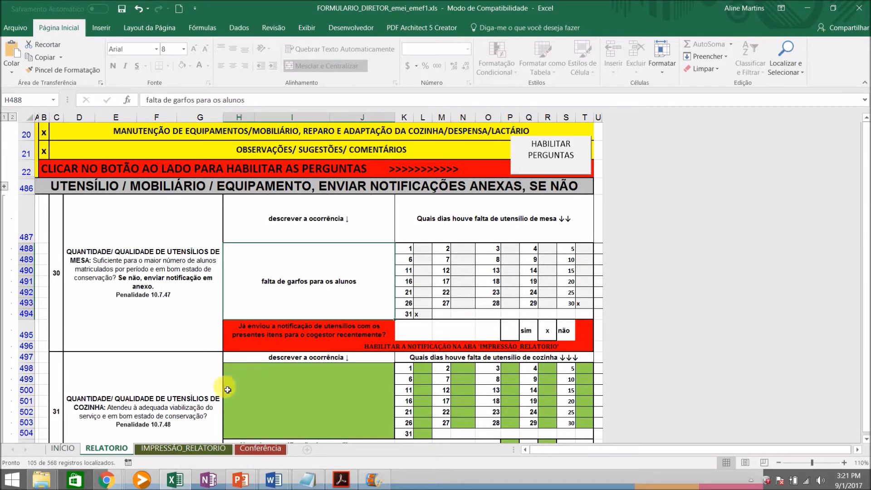
Enable the utensil notification from IMPRESSÃO_RELATORIO and choose Garfo de mesa as the first utensil type on the Not_utensilios sheet.
left_click(173, 448)
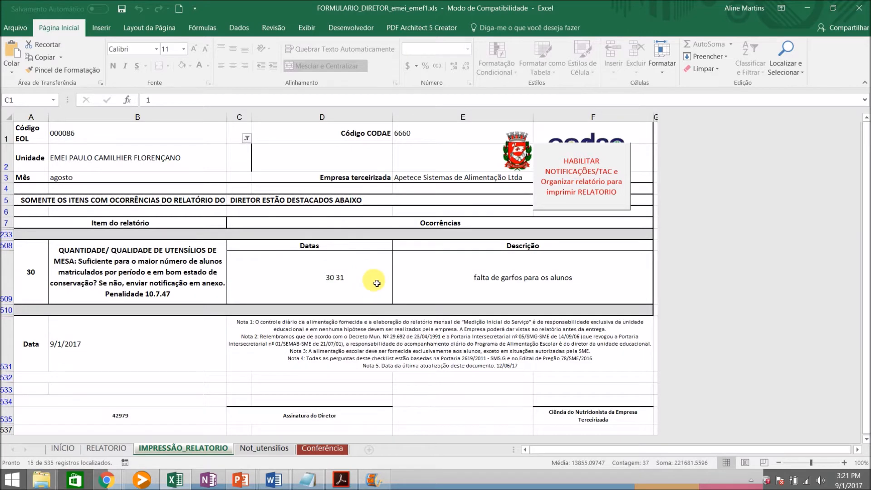
left_click(257, 449)
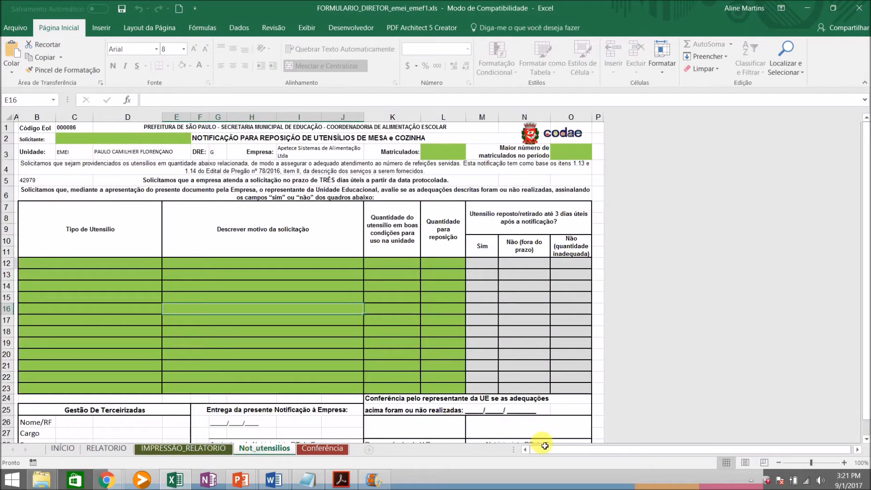
left_click(127, 260)
left_click(167, 263)
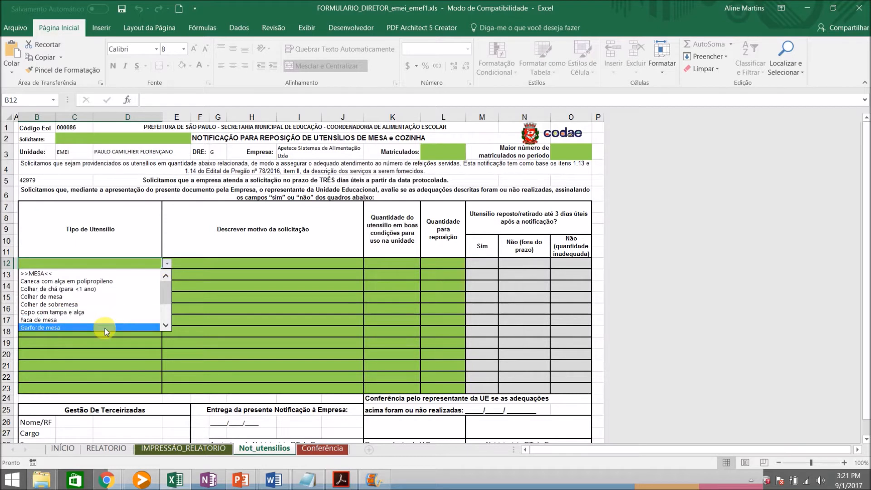
left_click(104, 327)
left_click(166, 264)
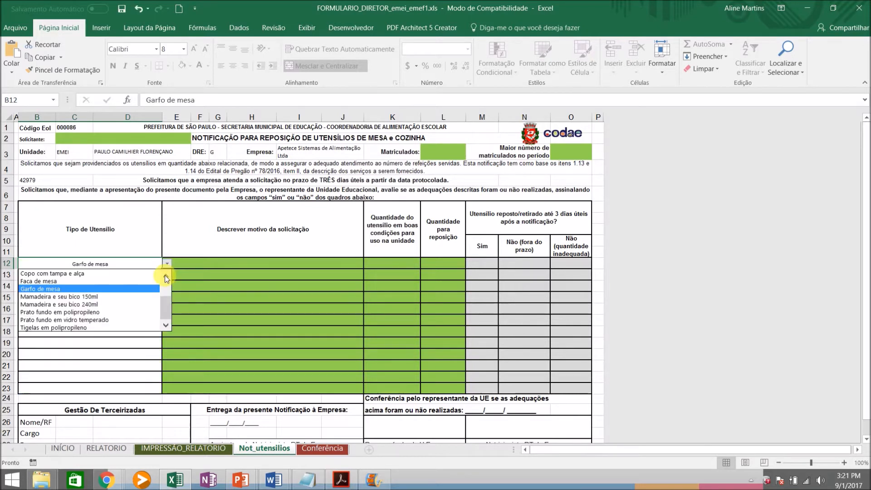
mouse_move(165, 311)
left_mouse_down()
mouse_move(165, 276)
mouse_move(165, 321)
left_mouse_up()
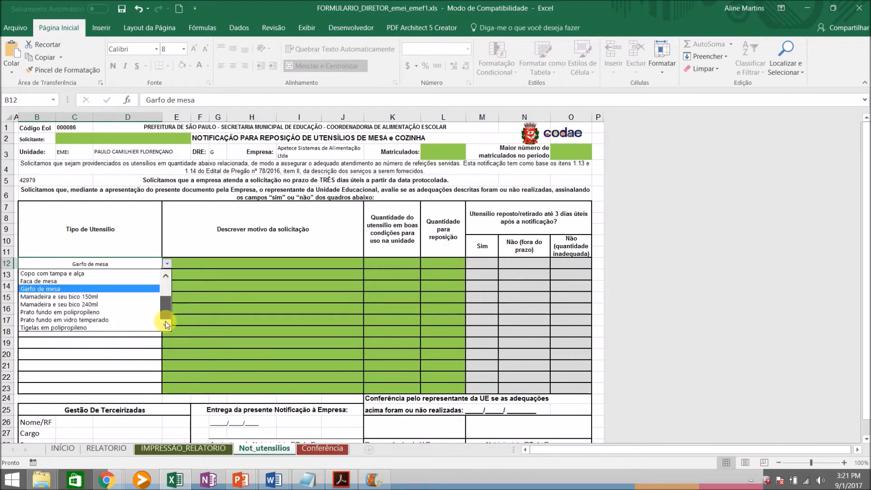
left_click(151, 291)
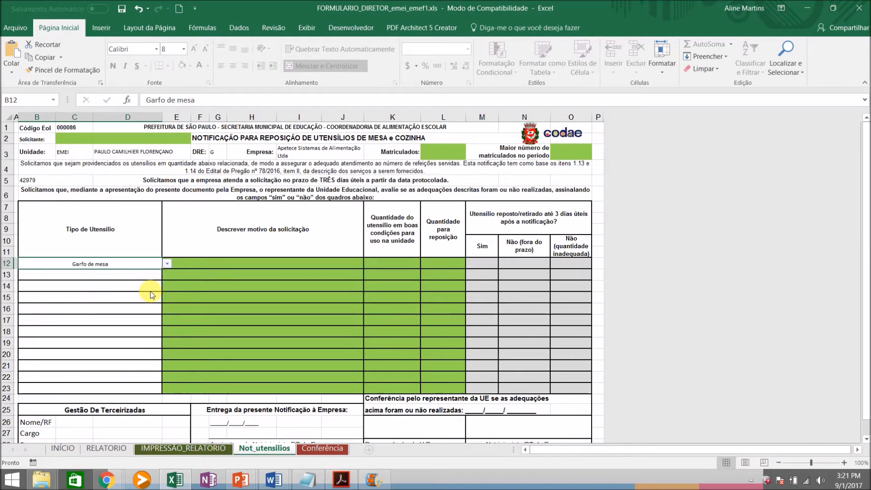
Fill in the notification header with the requester's name, 300 for Matriculados and 200 for Maior número de matriculados no período.
left_click(73, 137)
type("Fulano de Tal")
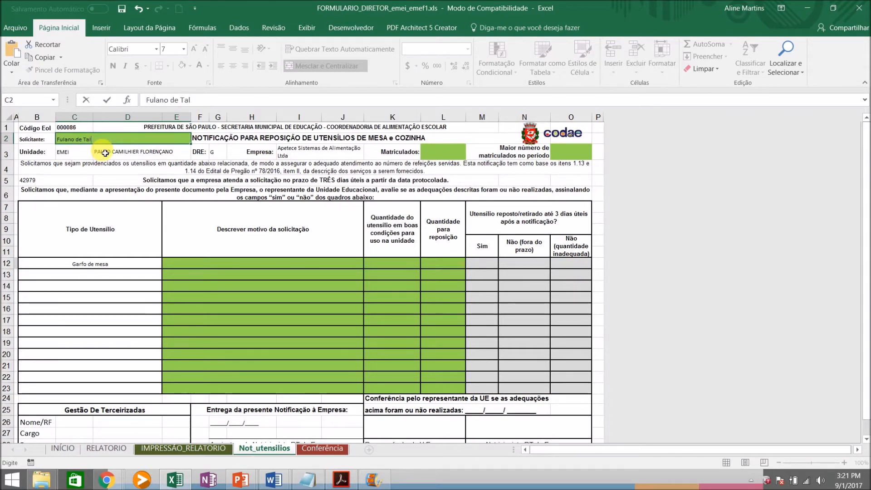
left_click(447, 154)
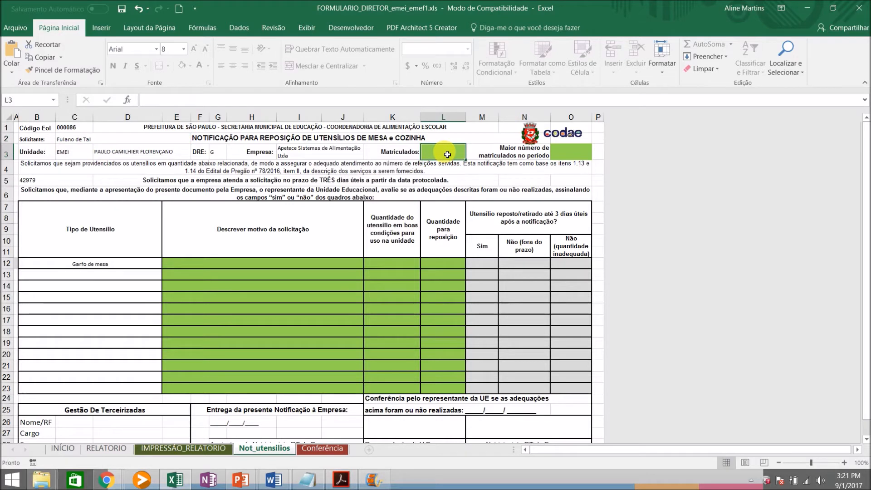
type("300")
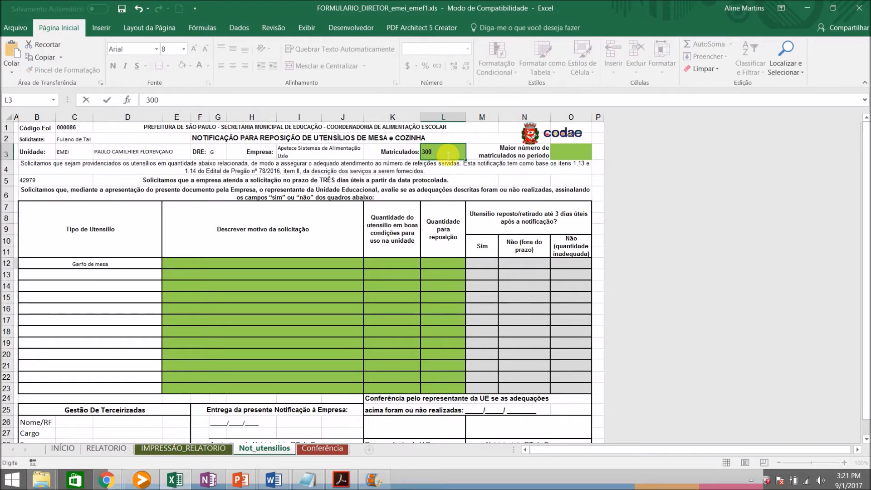
left_click(585, 155)
type("200")
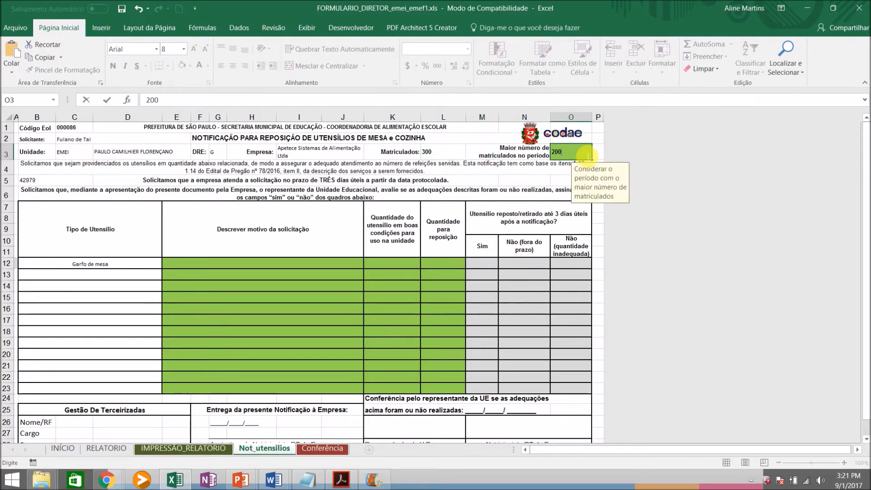
Enter "falta" as the request reason and 100 as the quantity in good condition for Garfo de mesa.
left_click(264, 265)
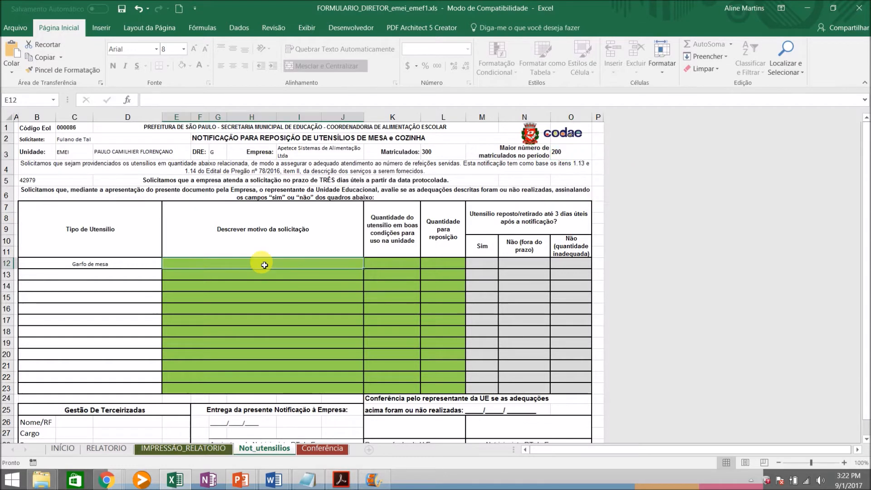
type("falta")
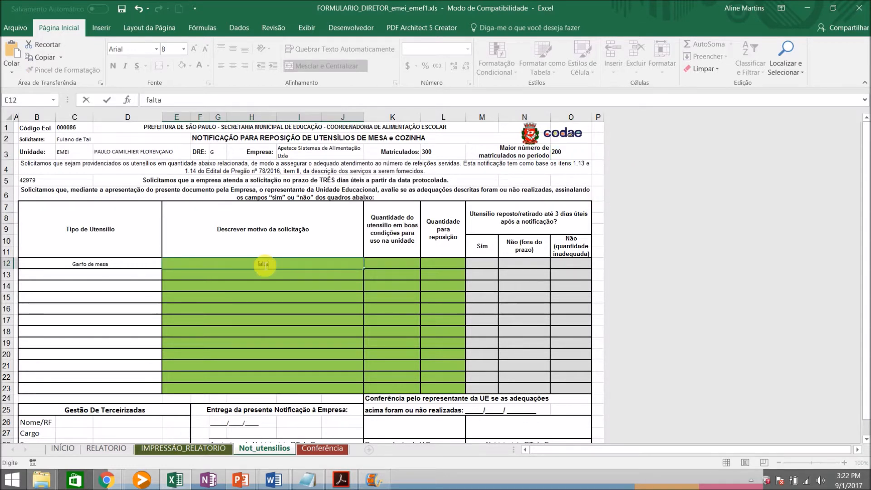
left_click(395, 265)
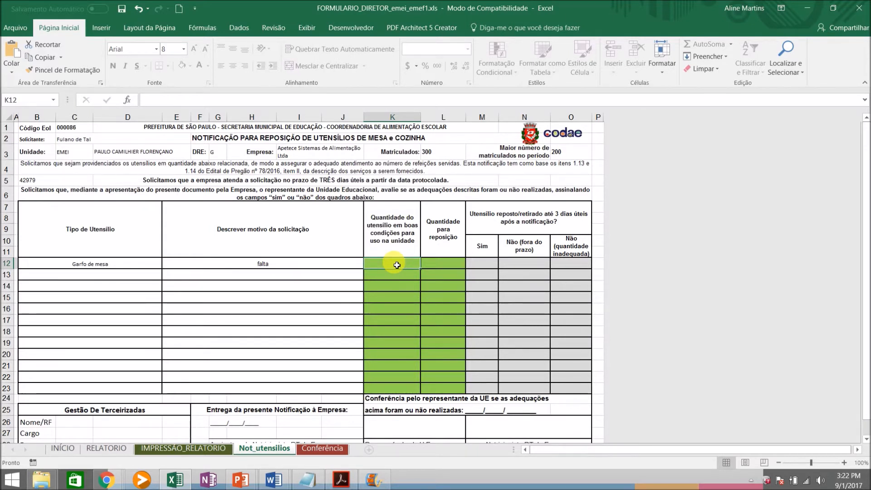
type("100")
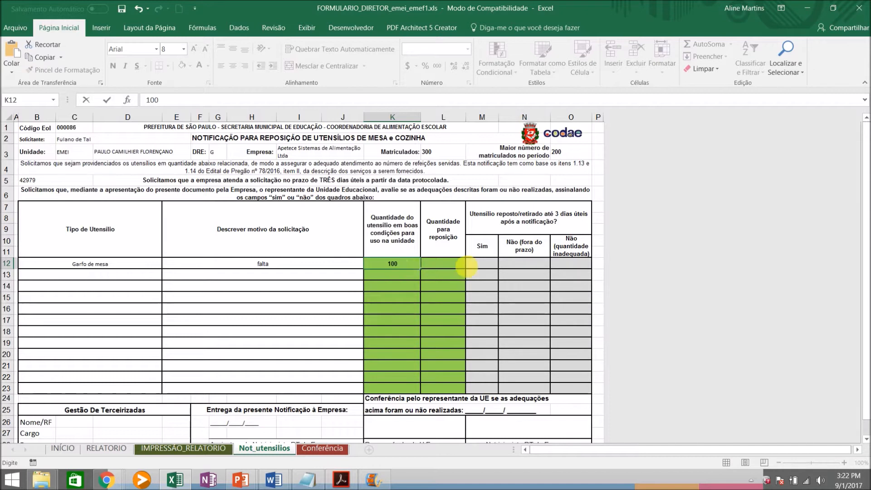
Try to set the replacement quantity for Garfo de mesa to 150.
left_click(443, 263)
type("150")
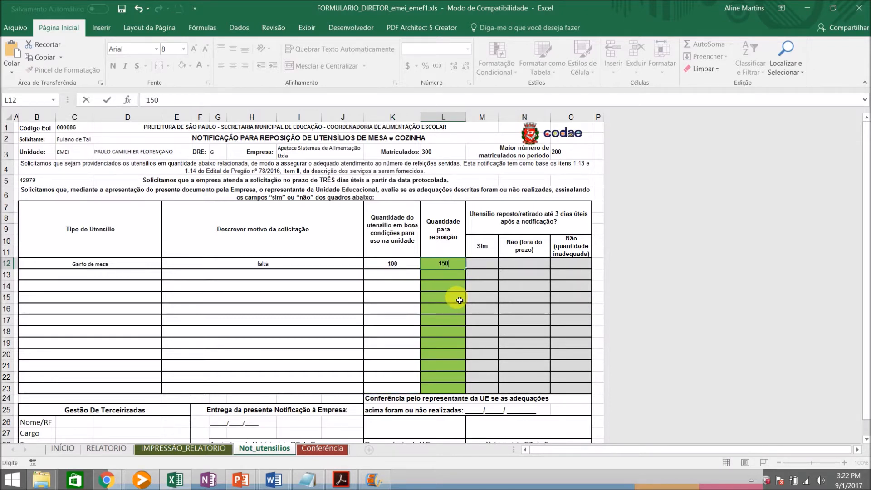
left_click(563, 223)
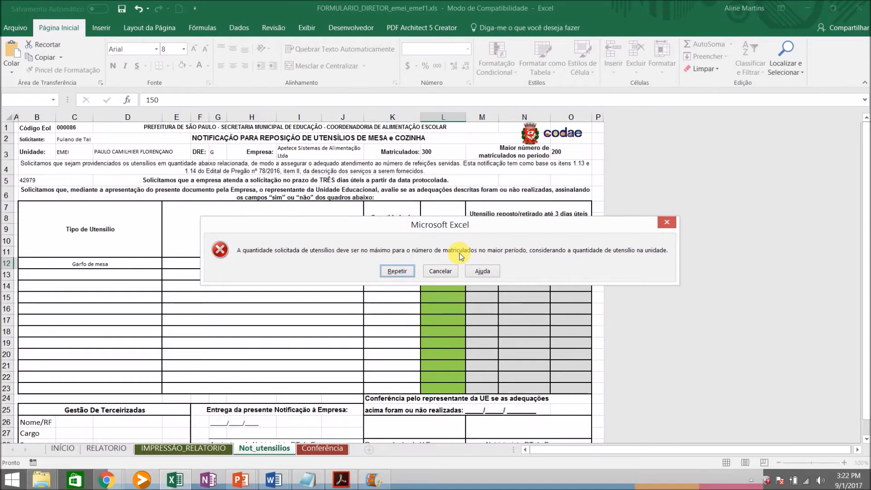
left_click(443, 271)
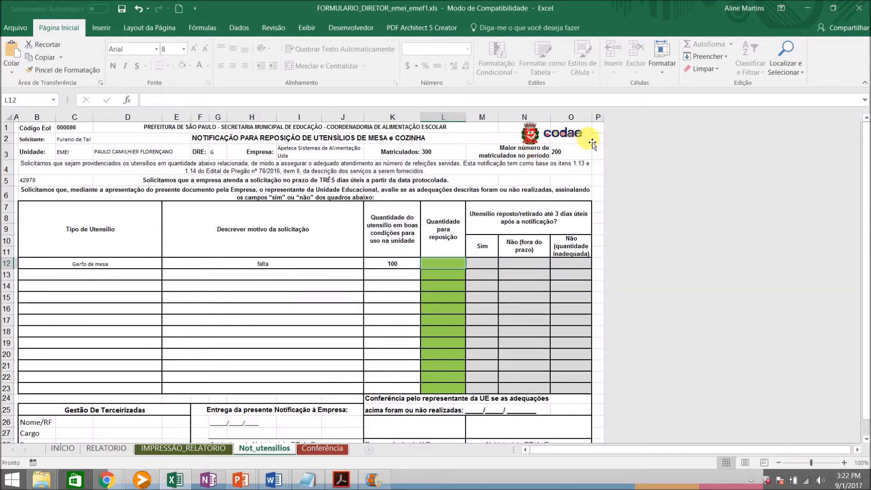
Set the replacement quantity for Garfo de mesa to 100.
type("10")
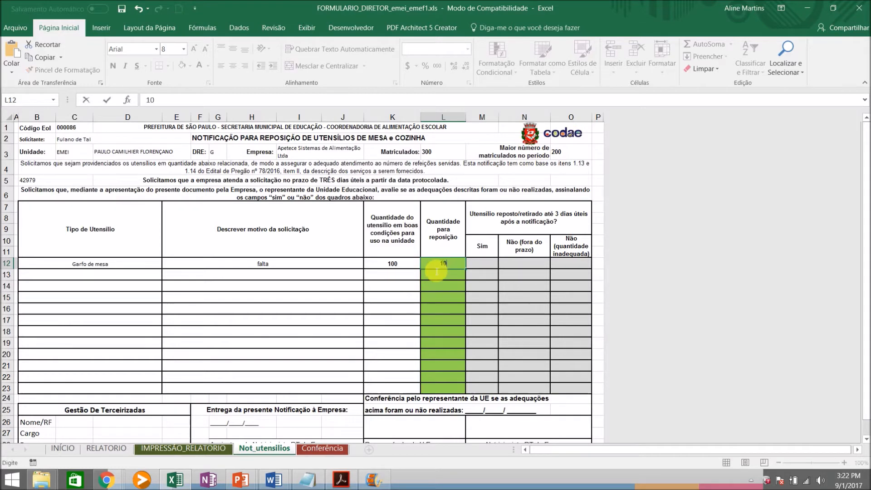
left_click(447, 297)
left_click_drag(865, 293, 865, 306)
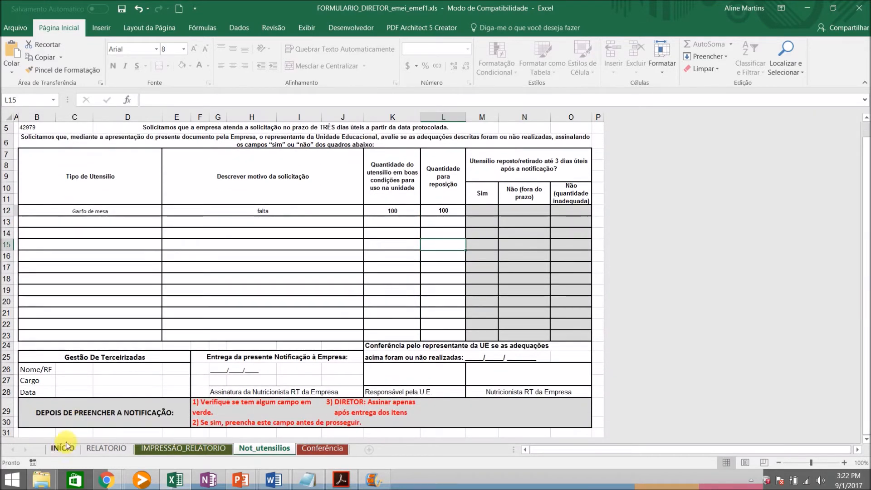
On the RELATORIO sheet, enter "falta de panela" as the occurrence description for item 31, kitchen utensils.
left_click(113, 448)
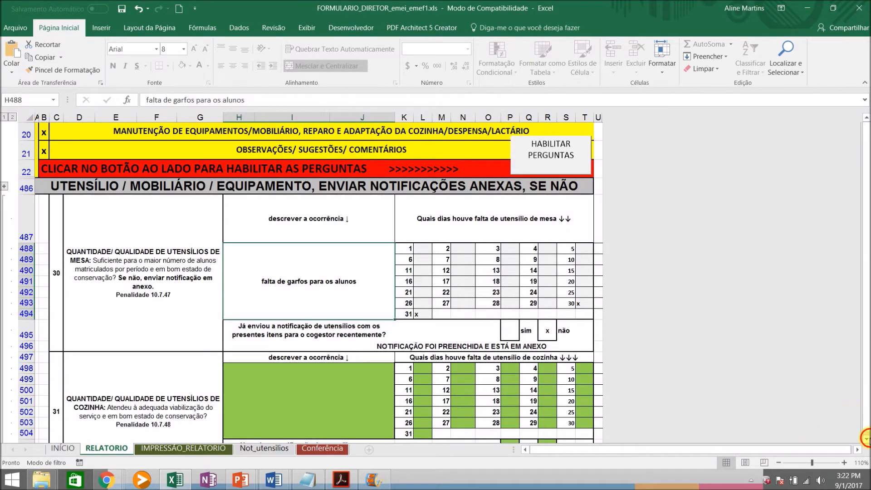
scroll(865, 438, "down", 5)
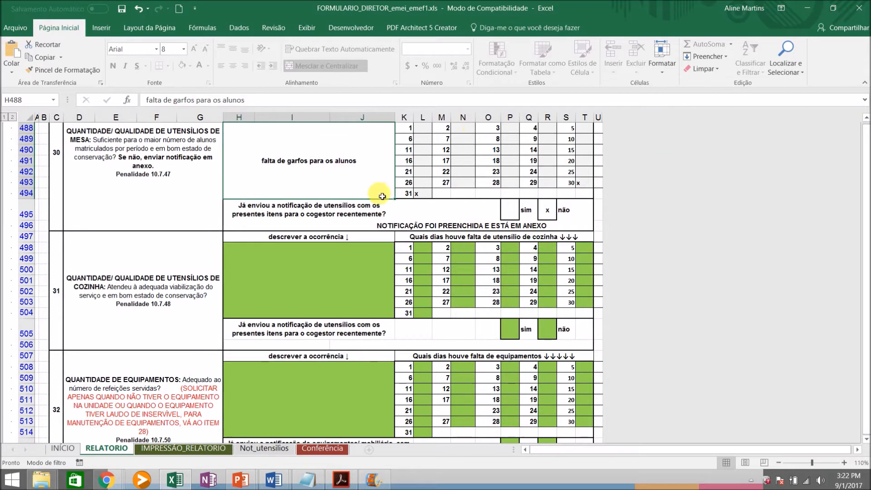
left_click(277, 286)
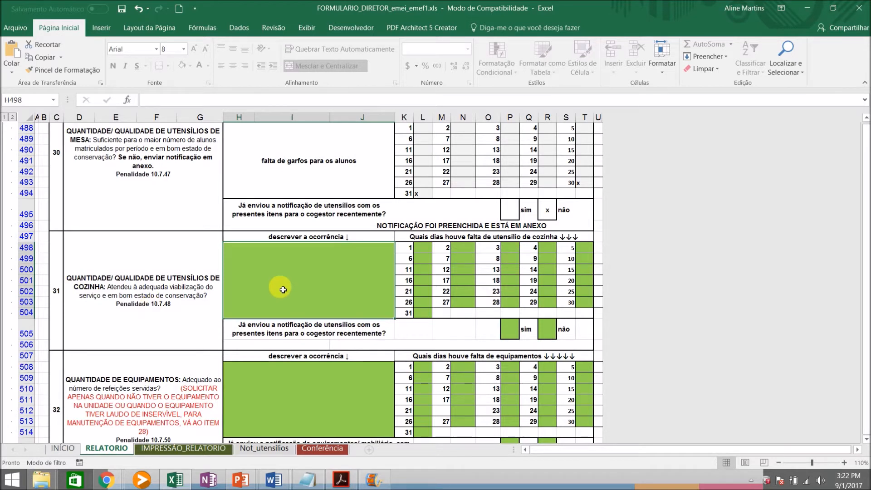
type("falta de panela")
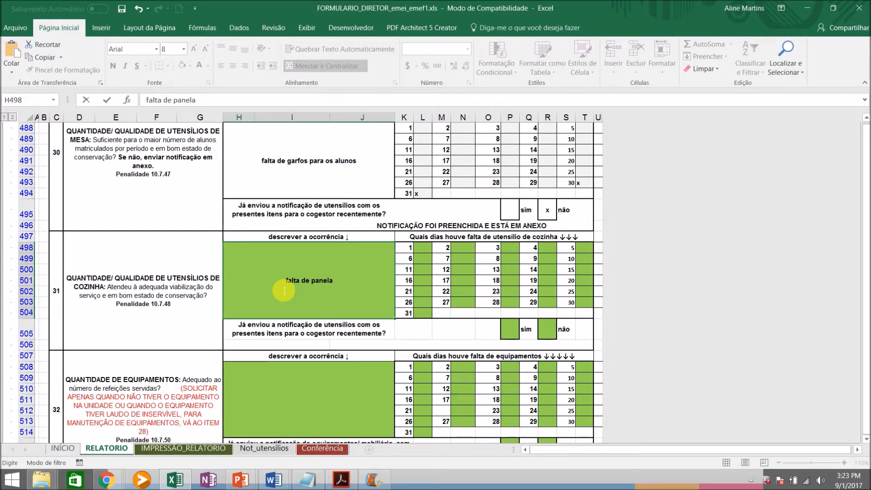
key("Return")
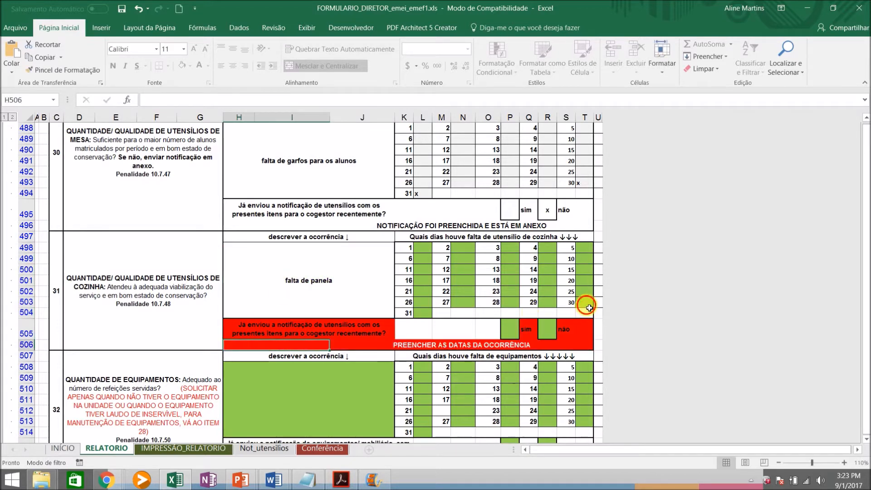
Mark days 30 and 31 with x for item 31 and answer não to having already sent the utensil notification.
left_click(585, 303)
type("x")
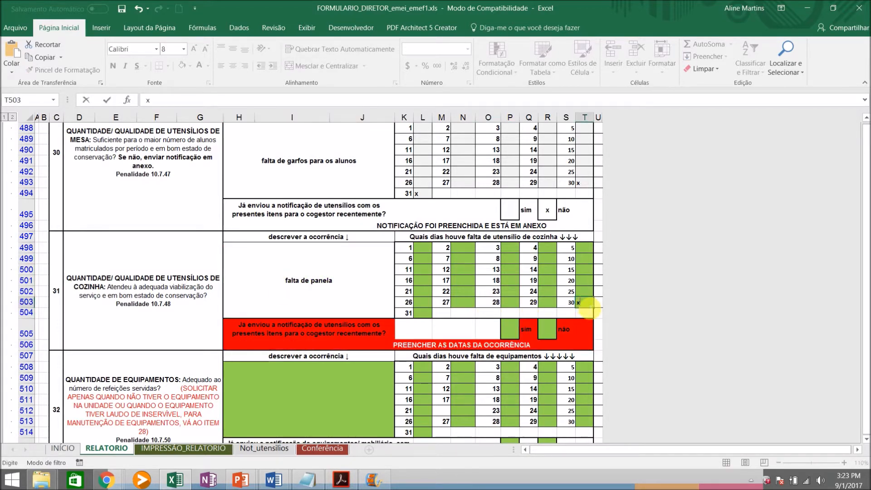
left_click(422, 313)
type("x")
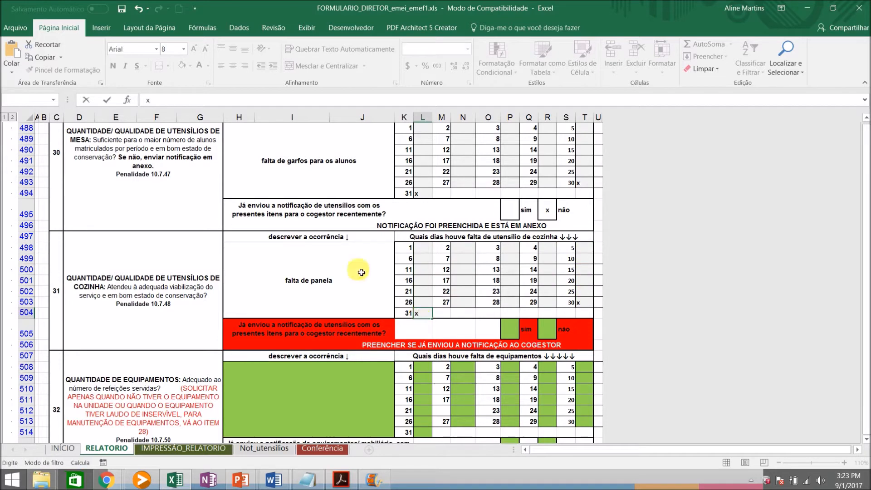
left_click(293, 278)
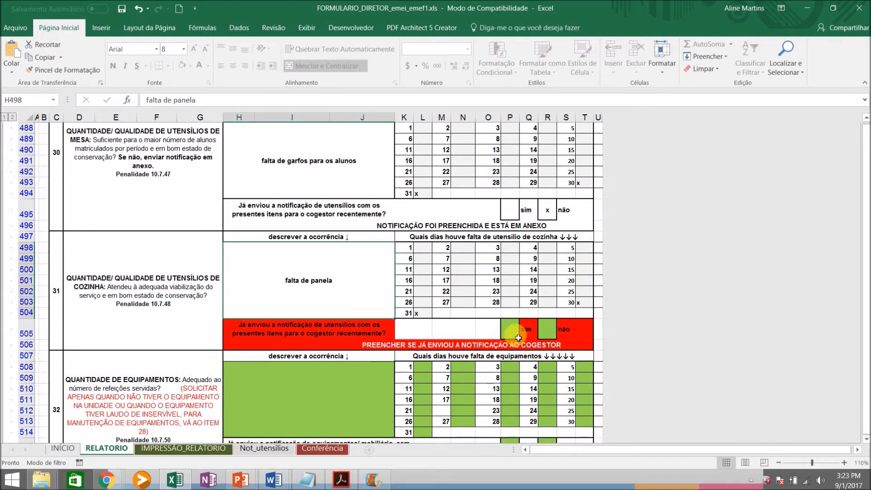
left_click(555, 336)
type("x")
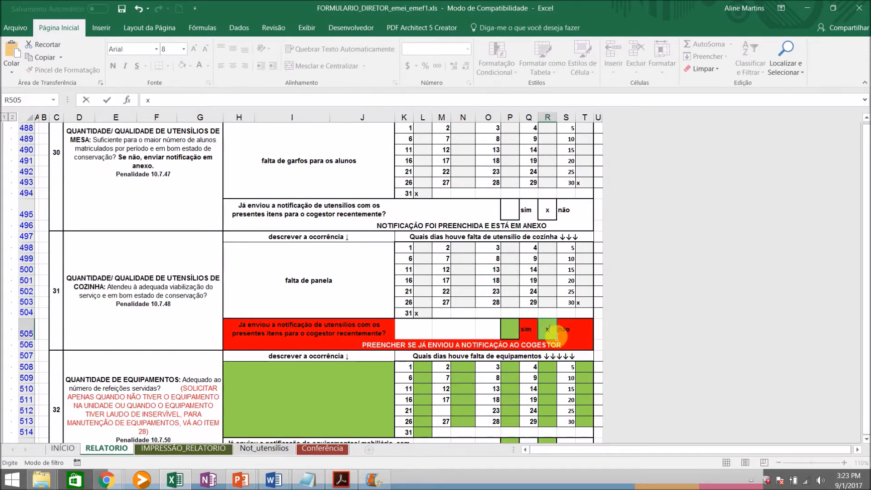
left_click(341, 273)
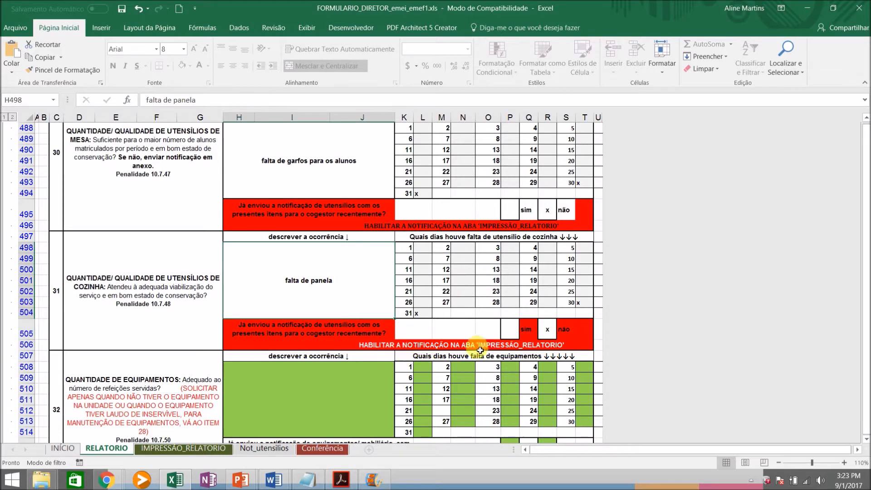
Enable the notifications and organize the report on the IMPRESSÃO_RELATORIO sheet, and open the Not_utensilios sheet.
left_click(180, 448)
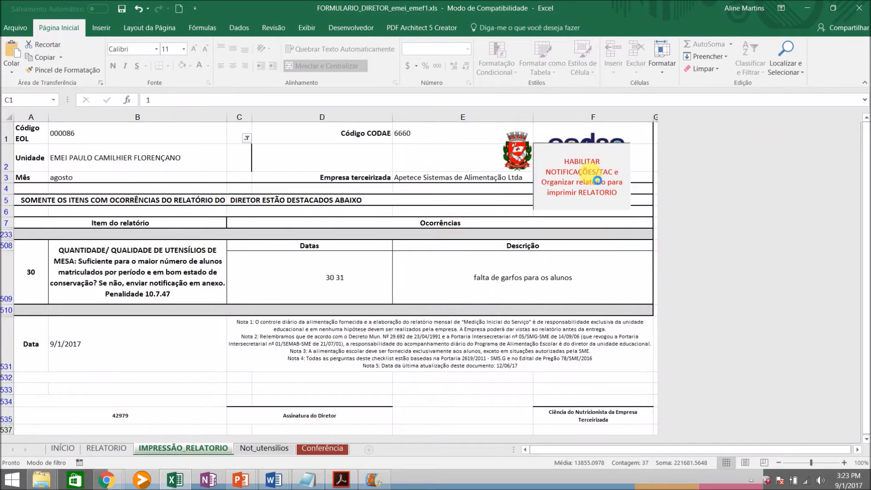
left_click(594, 177)
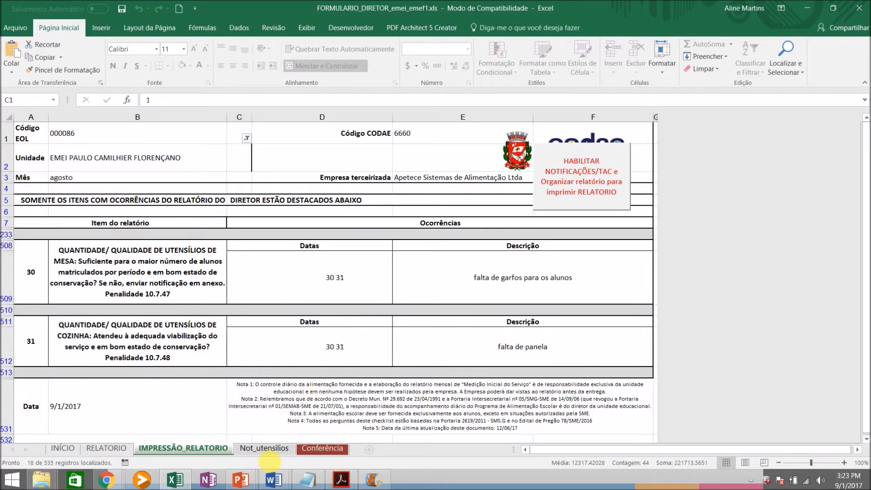
left_click(266, 448)
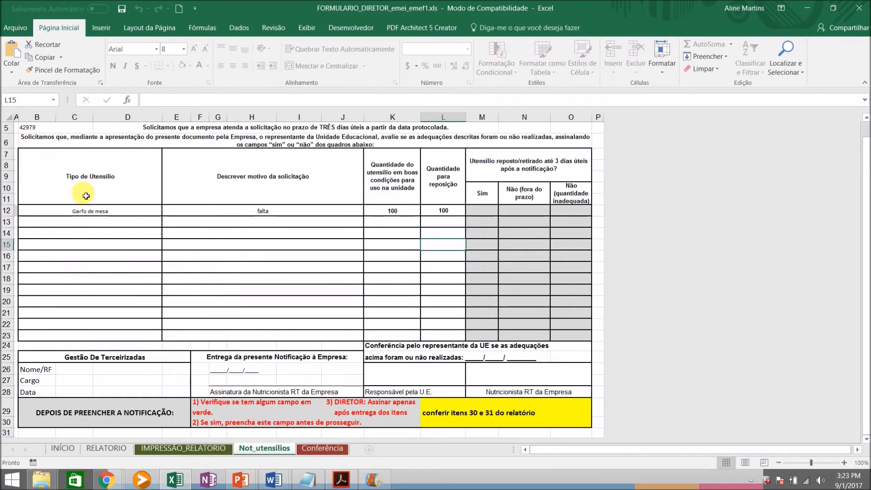
Choose Panela/Caçarola n°22 as the utensil type in row 13, below Garfo de mesa.
left_click(109, 220)
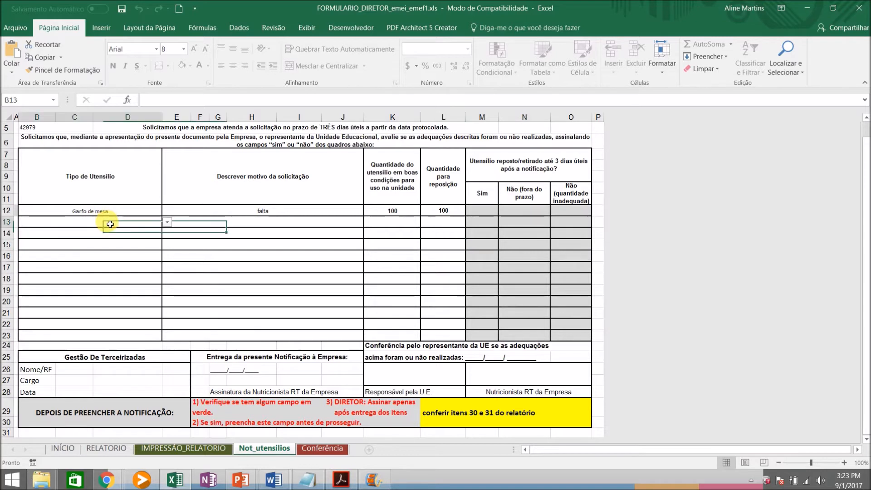
left_click(167, 221)
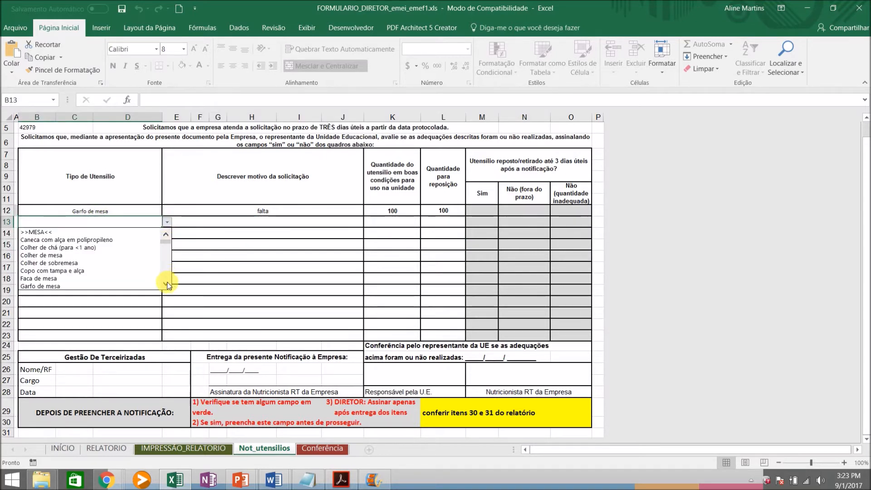
scroll(167, 284, "down", 5)
scroll(167, 284, "down", 4)
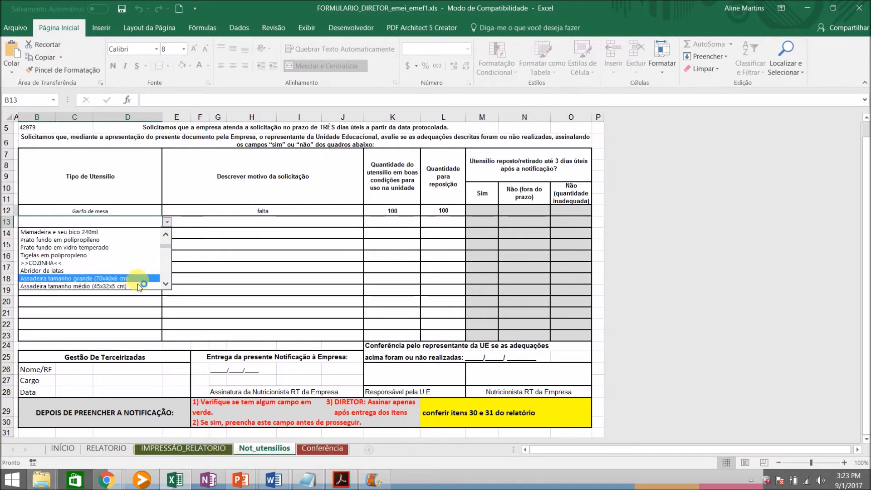
left_click(166, 285)
left_click_drag(166, 285, 166, 284)
left_click(166, 285)
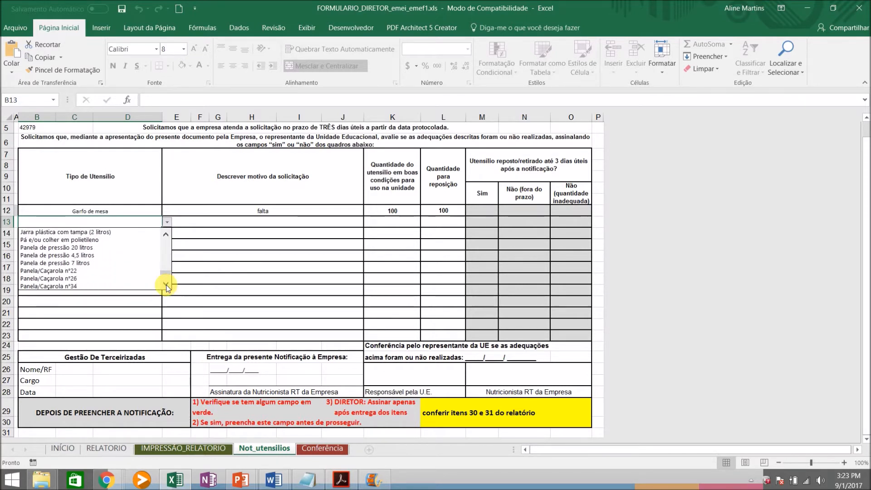
left_click(92, 271)
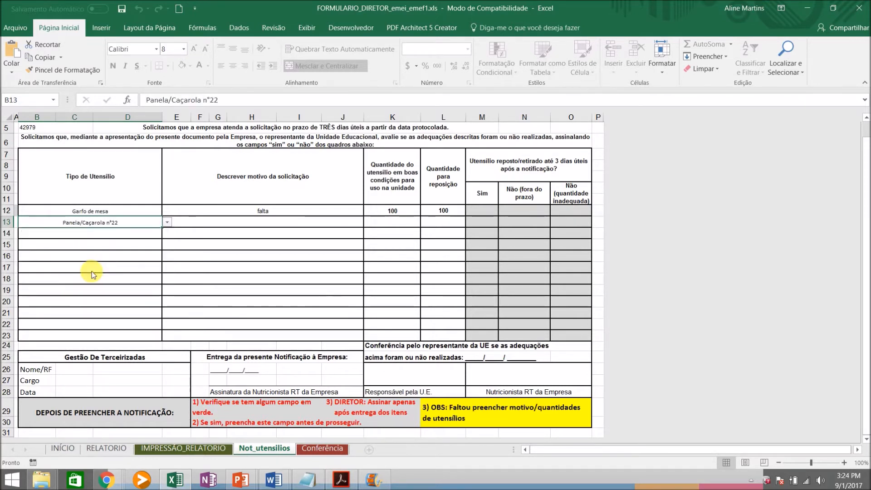
For Panela/Caçarola n°22, enter "falta" as the reason, 1 as the quantity in good condition and 1 as the replacement quantity.
left_click(261, 222)
type("falta")
key("Tab")
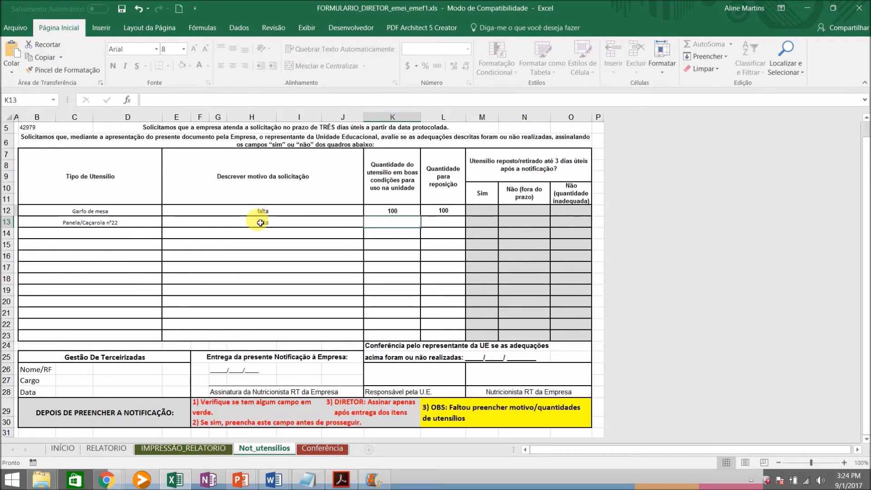
type("1")
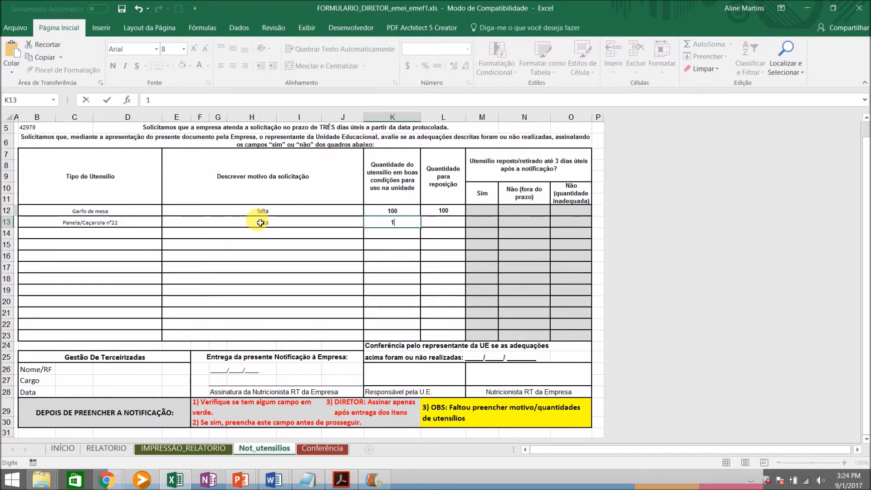
key("Tab")
type("1")
key("Return")
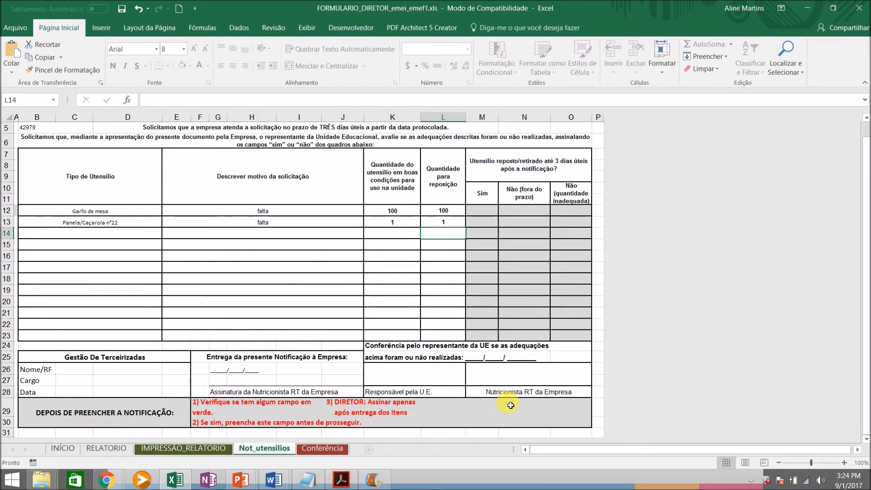
On the RELATORIO sheet, enter "falta de liquidificador" as the occurrence description for item 32, equipment quantity.
left_click(102, 449)
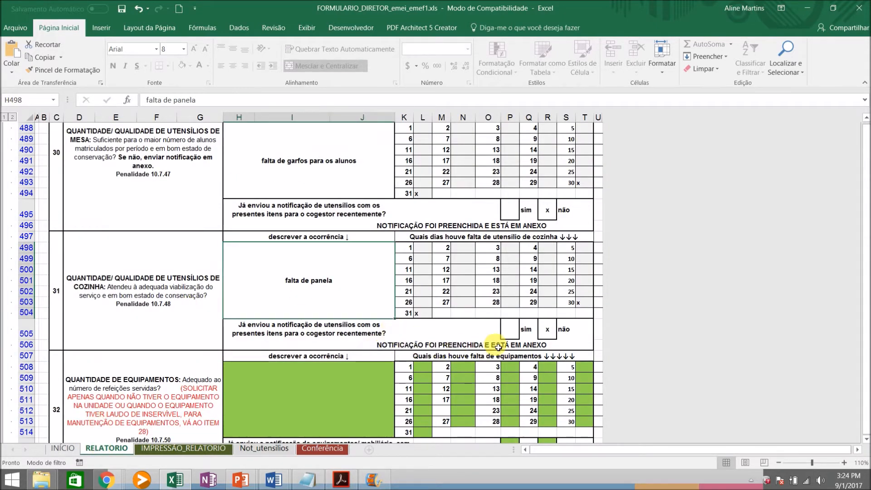
left_click(313, 393)
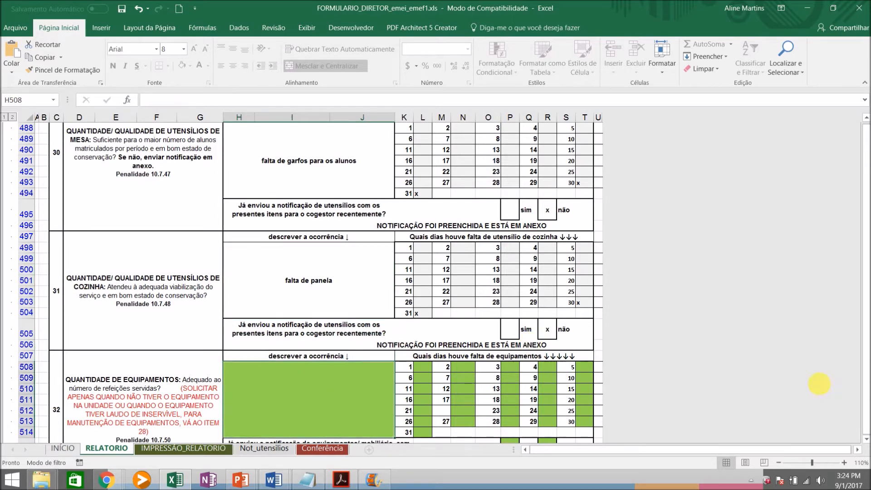
scroll(866, 442, "down", 7)
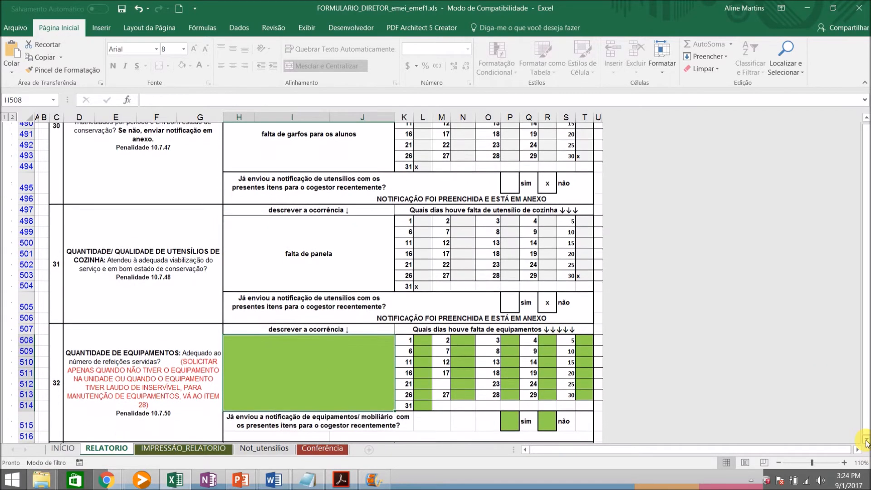
scroll(865, 442, "down", 1)
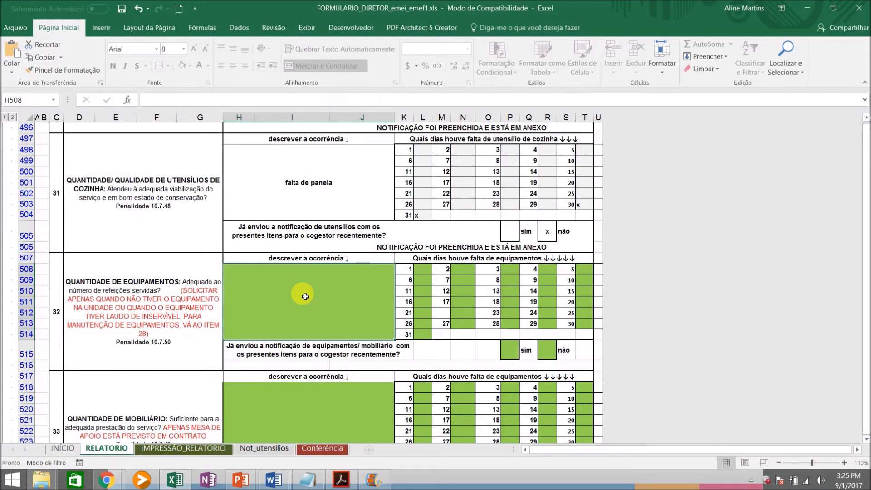
type("falta de liquidificador")
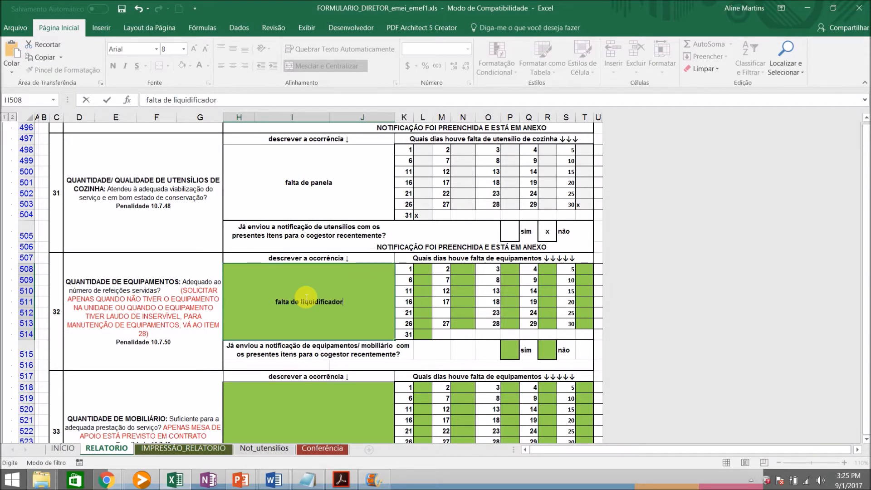
Mark day 31 with x for item 32 and answer não to having already sent the equipment notification.
left_click(427, 335)
type("x")
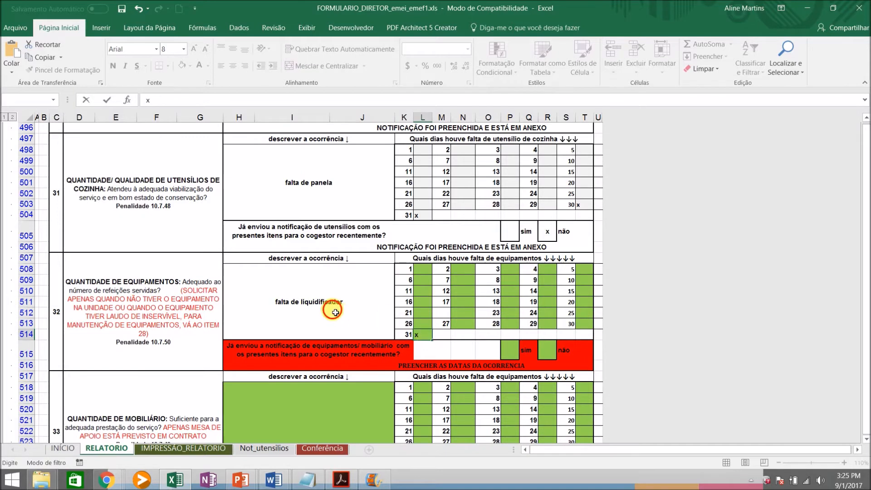
left_click(333, 304)
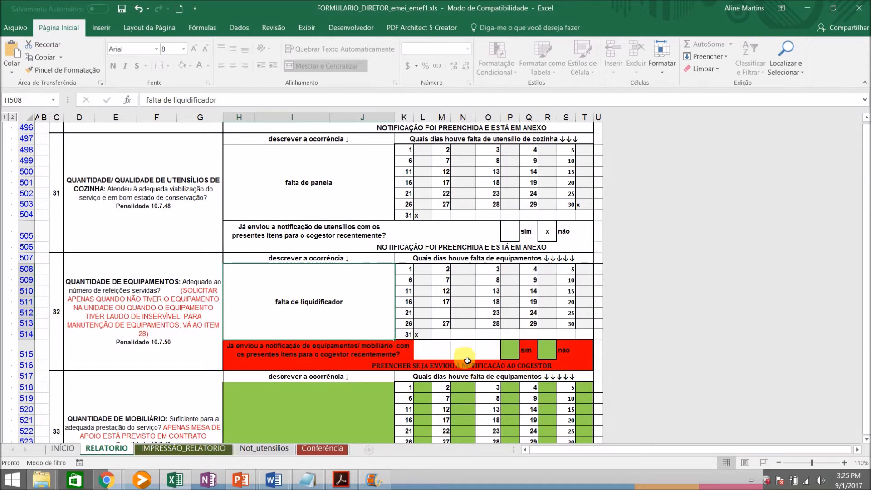
left_click(547, 350)
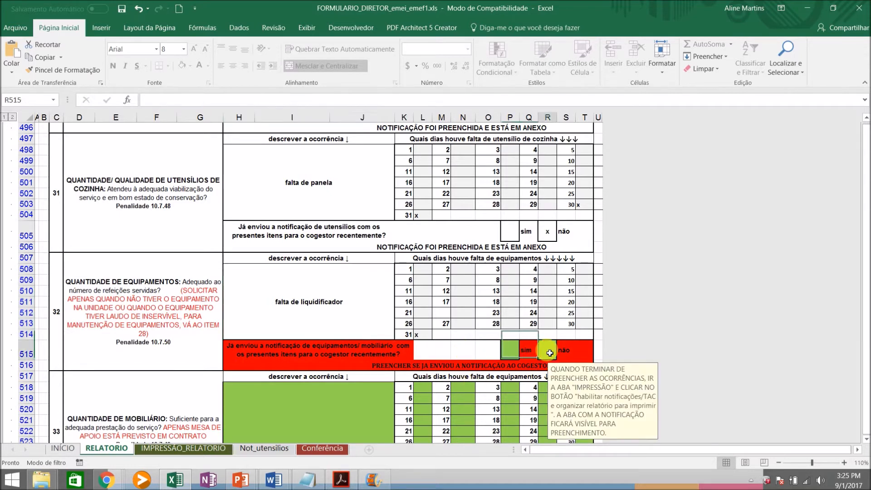
type("x")
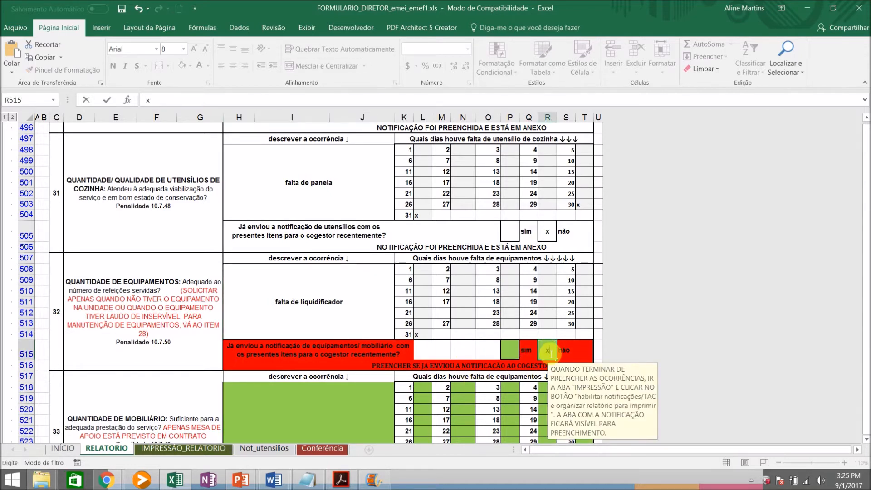
left_click(311, 316)
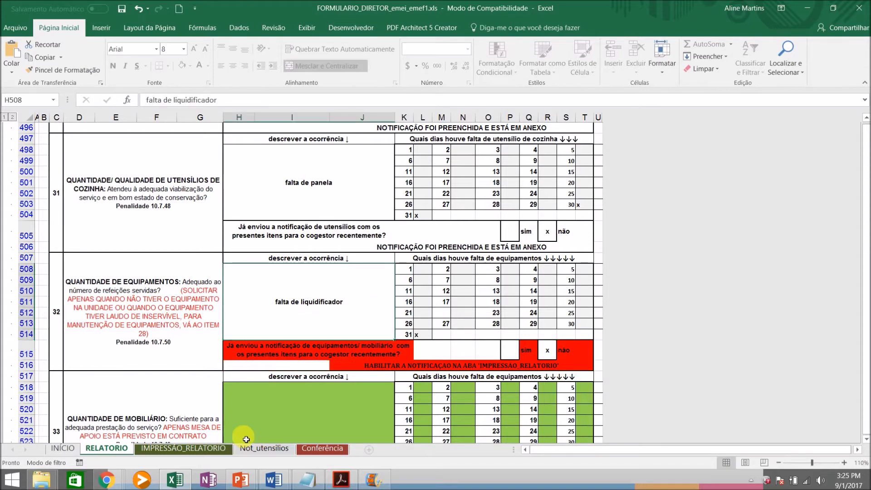
Enable the equipment notification from the IMPRESSÃO_RELATORIO sheet and open the Not_equi_mob sheet.
left_click(210, 449)
left_click(577, 184)
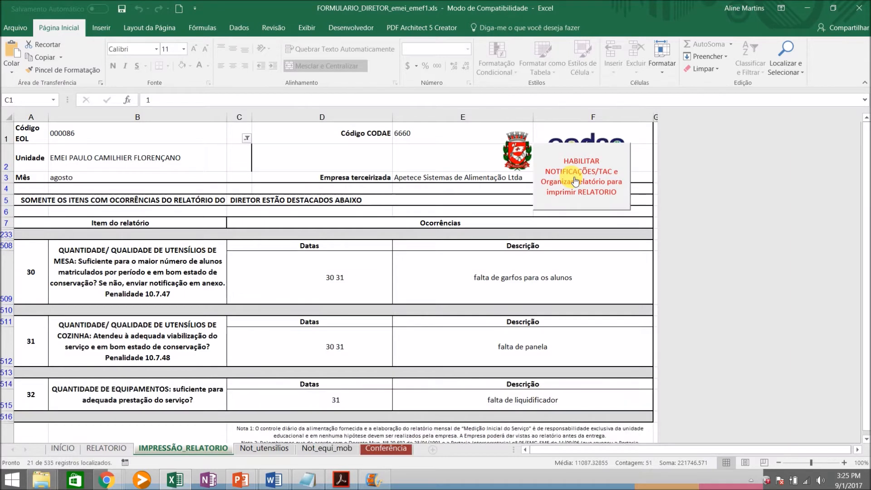
left_click(316, 454)
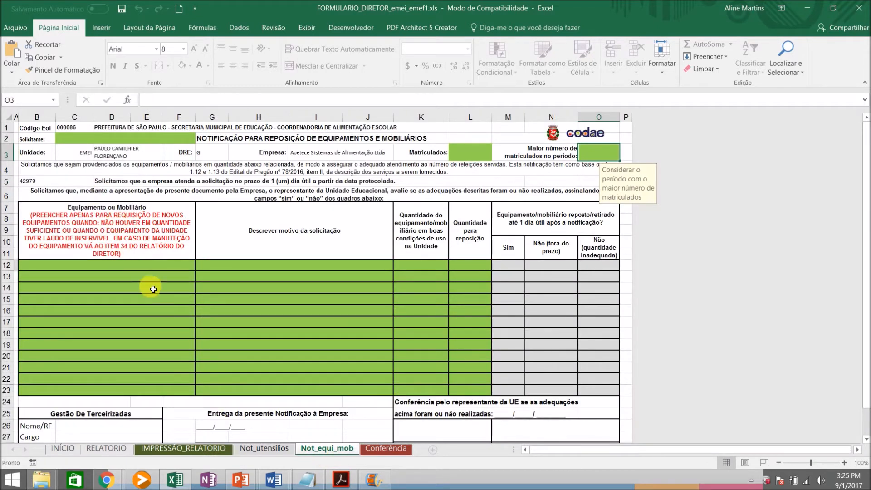
Choose Liquidificador industrial as the equipment in the first row of the notification table.
left_click(168, 270)
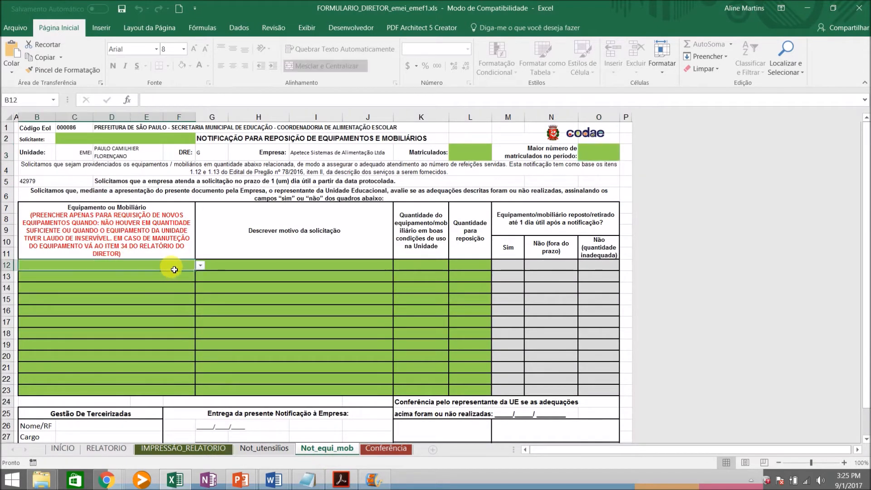
left_click(200, 267)
left_click_drag(198, 293, 198, 301)
scroll(192, 328, "down", 3)
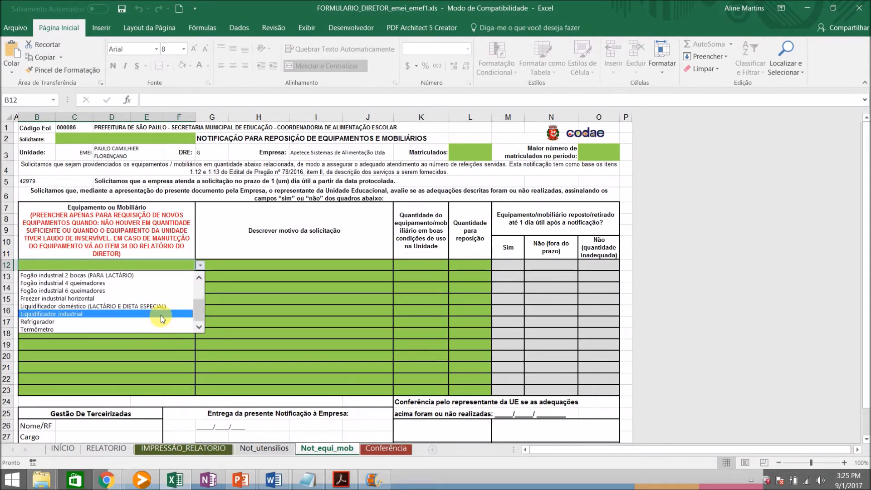
left_click(160, 314)
For Liquidificador industrial, enter "falta" as the reason, 0 as the quantity in good condition and 1 as the replacement quantity.
left_click(238, 266)
type("falta")
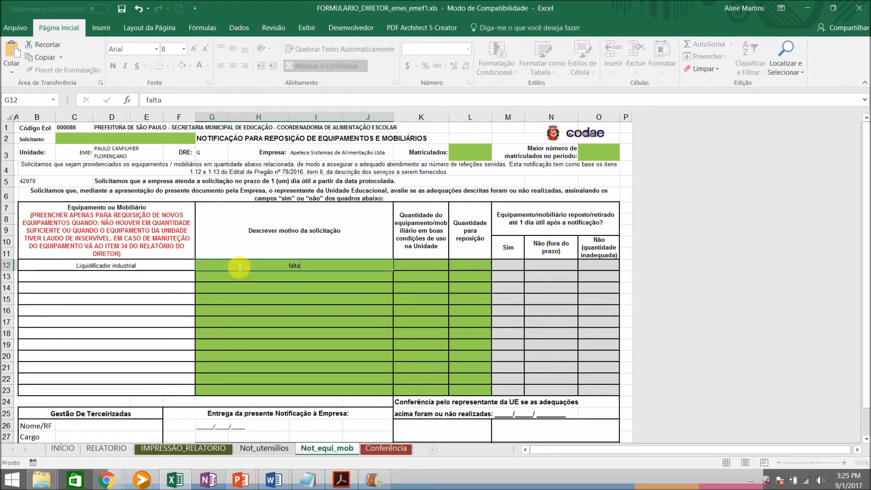
key("Tab")
type("0")
key("Tab")
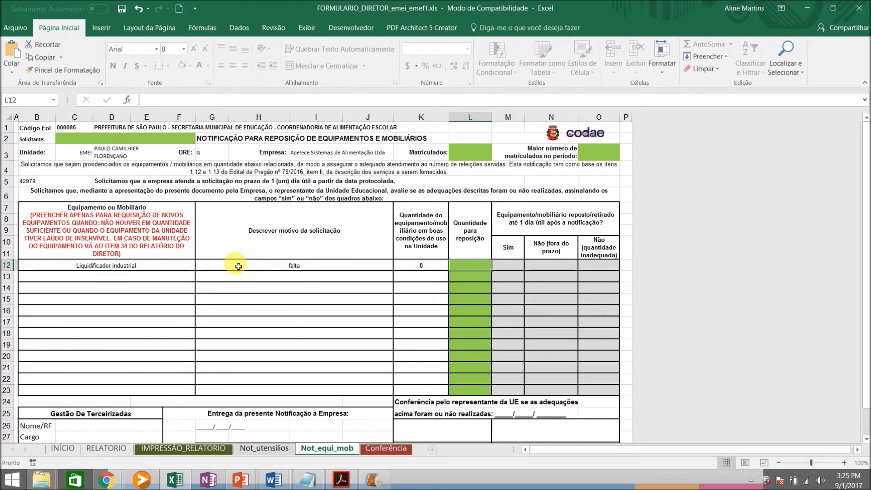
type("1")
key("Return")
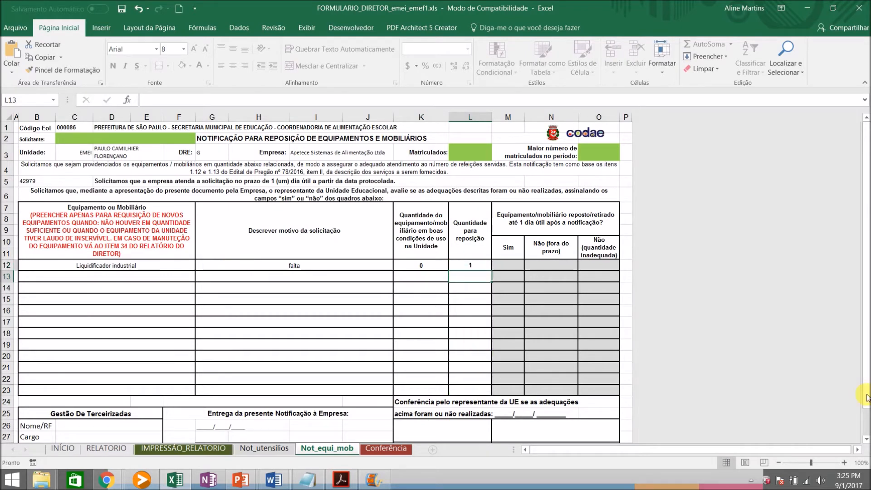
Complete the notification header with the requester's name, 300 for Matriculados and 200 for the highest enrolment in a period.
left_click_drag(866, 384, 866, 403)
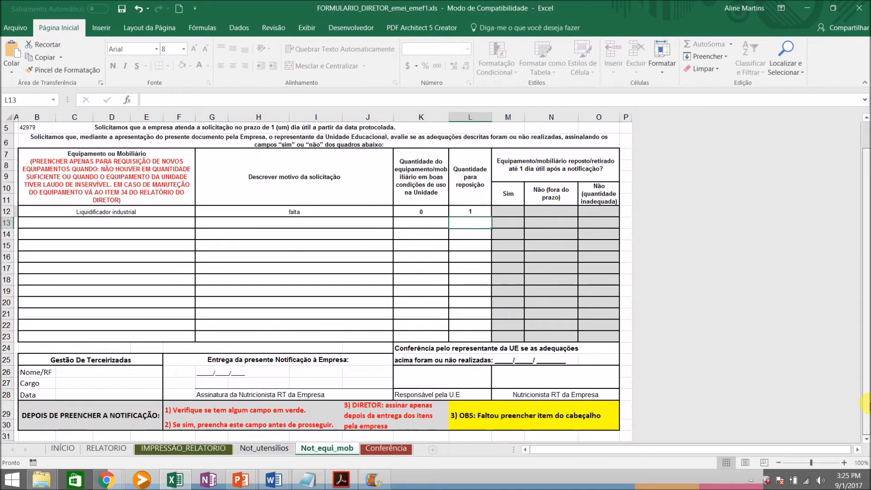
left_click_drag(866, 338, 866, 322)
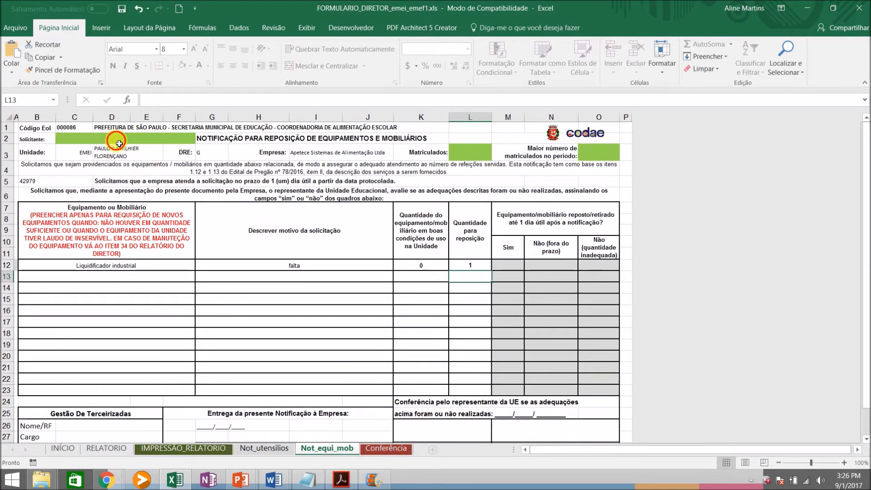
left_click(119, 142)
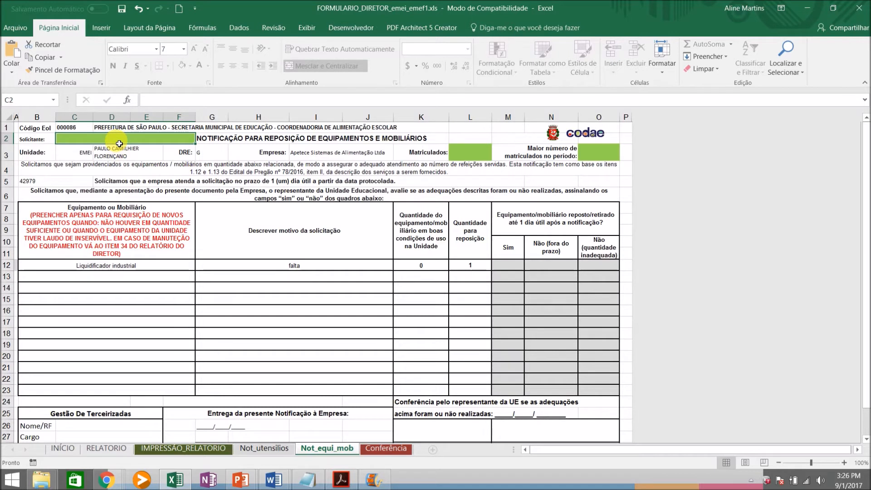
type("Fulando de tal")
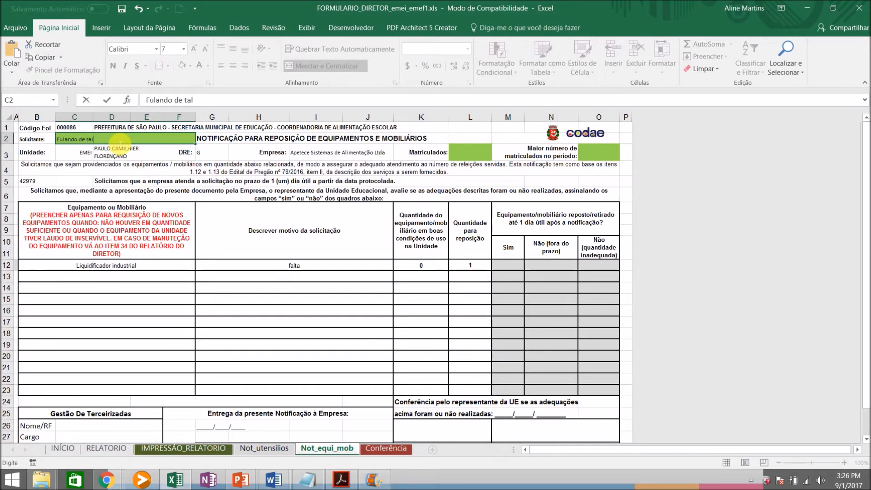
left_click(458, 156)
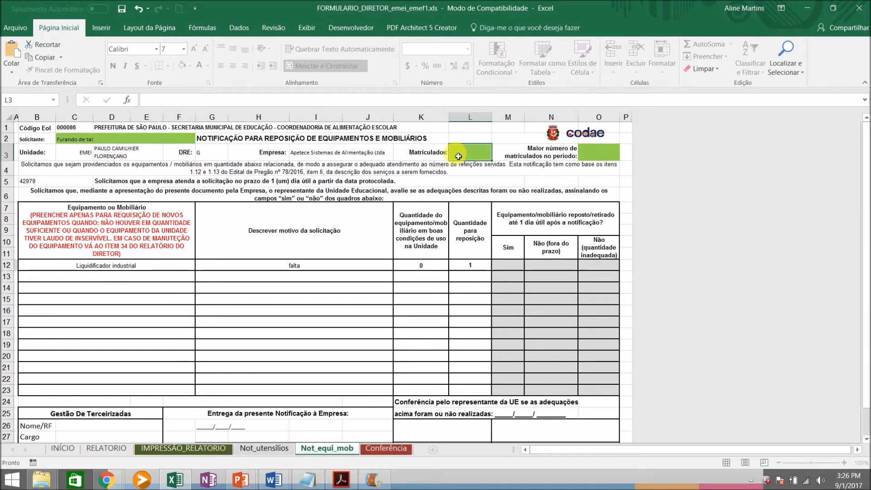
type("300")
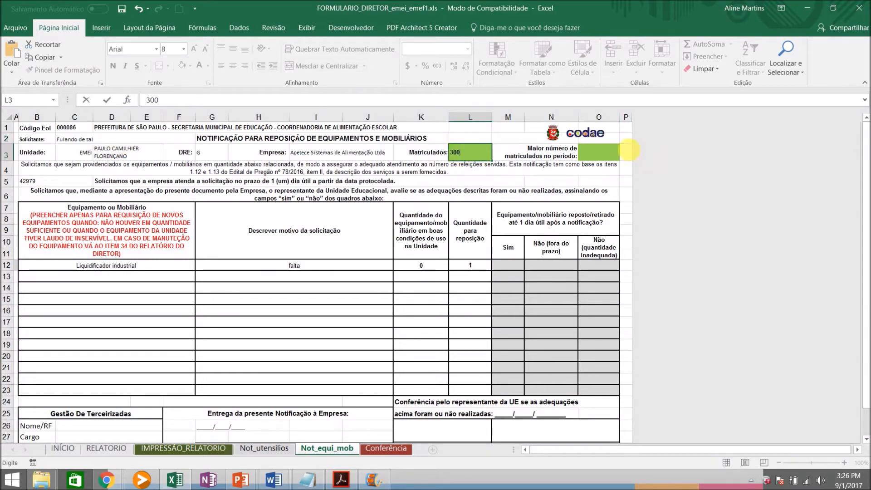
left_click(607, 153)
type("200")
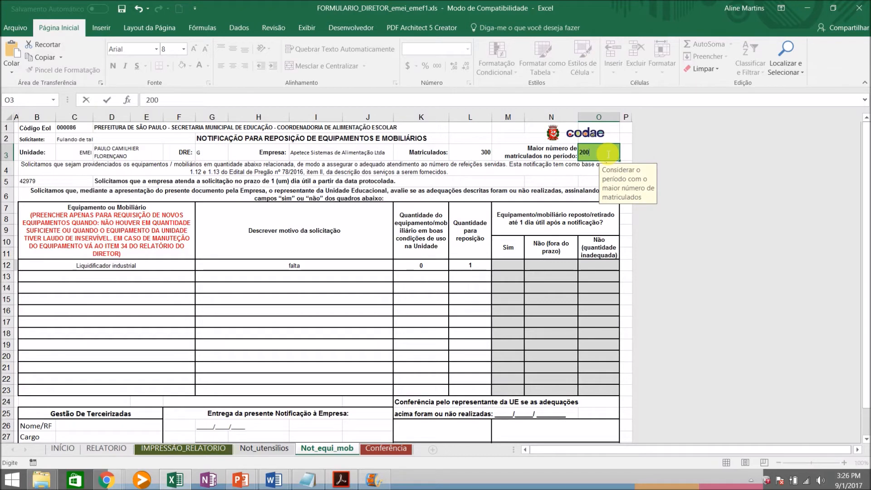
left_click(468, 299)
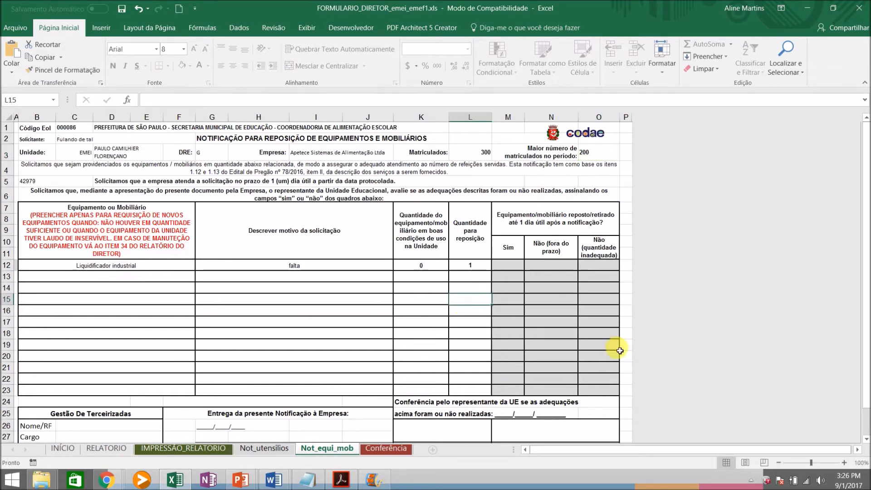
scroll(866, 344, "down", 2)
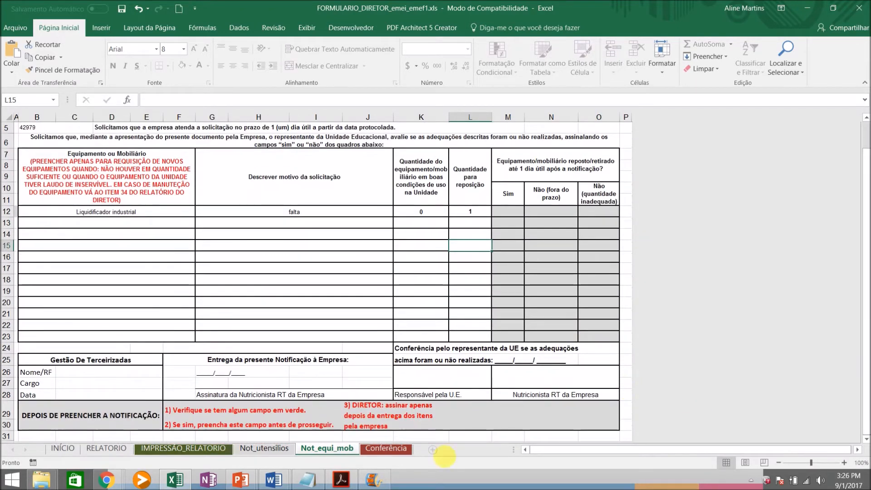
On the RELATORIO sheet, enter "falta de mesa de apoio" as the occurrence description for item 33, furniture quantity.
left_click(108, 449)
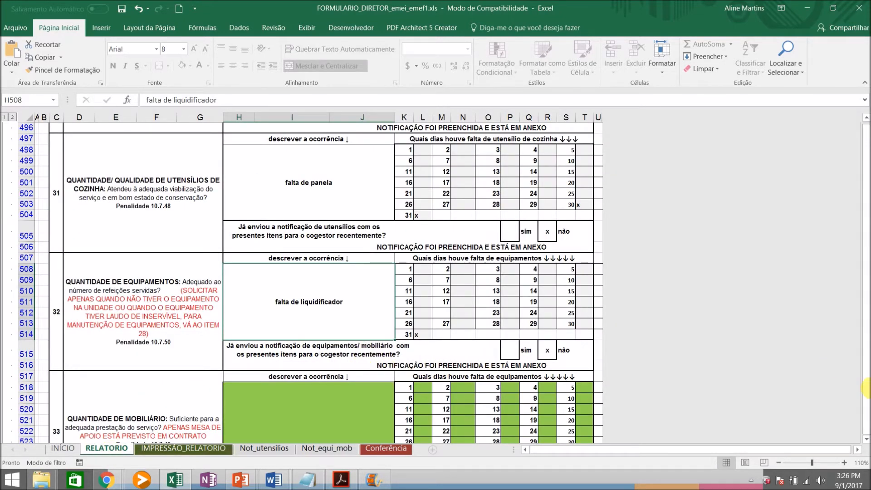
left_click(866, 438)
left_click(866, 439)
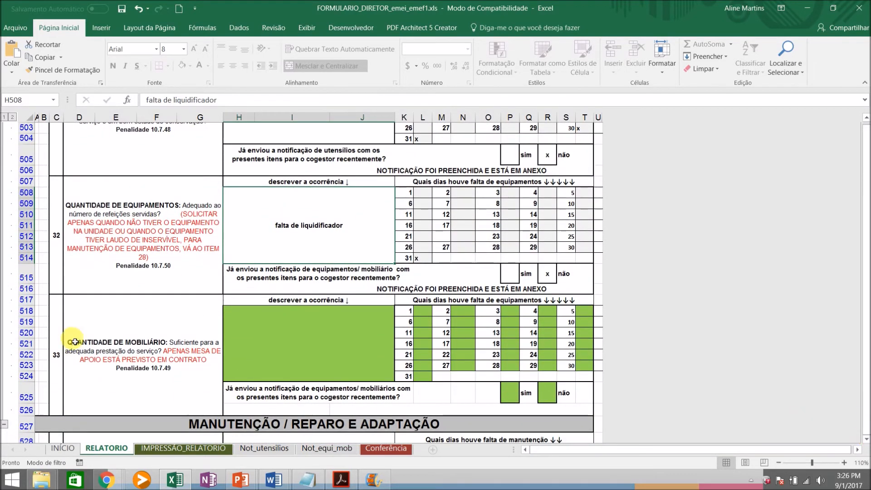
left_click(301, 347)
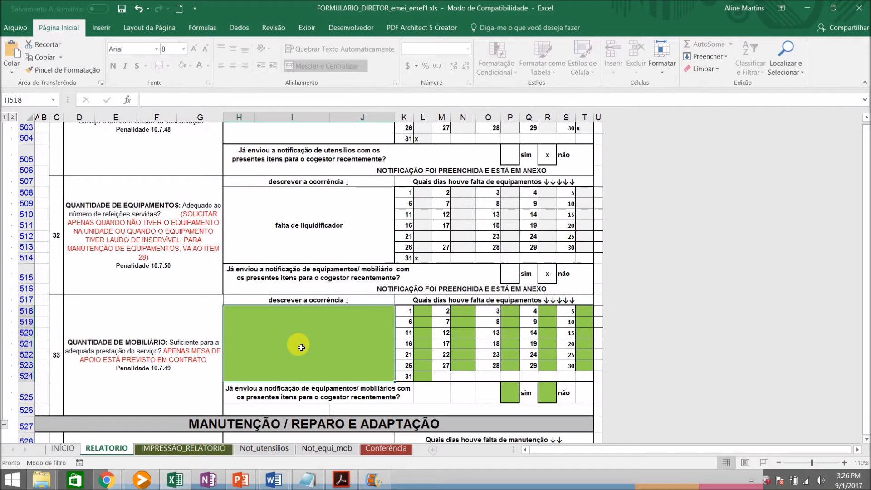
type("falta de mesa de paoio")
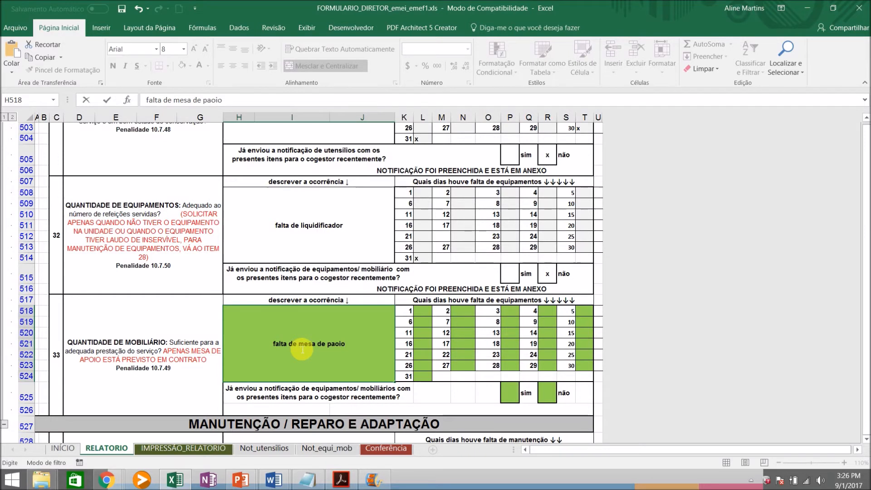
key("BackSpace")
key("BackSpace")
key("BackSpace")
key("BackSpace")
key("BackSpace")
type("apoio")
key("Return")
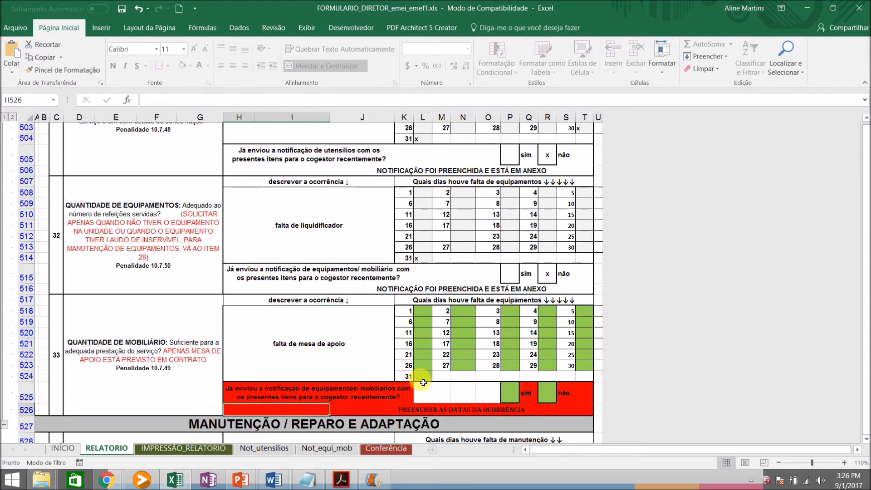
Mark day 31 with x for item 33 and answer não to having already sent the equipment/furniture notification.
left_click(423, 380)
type("x")
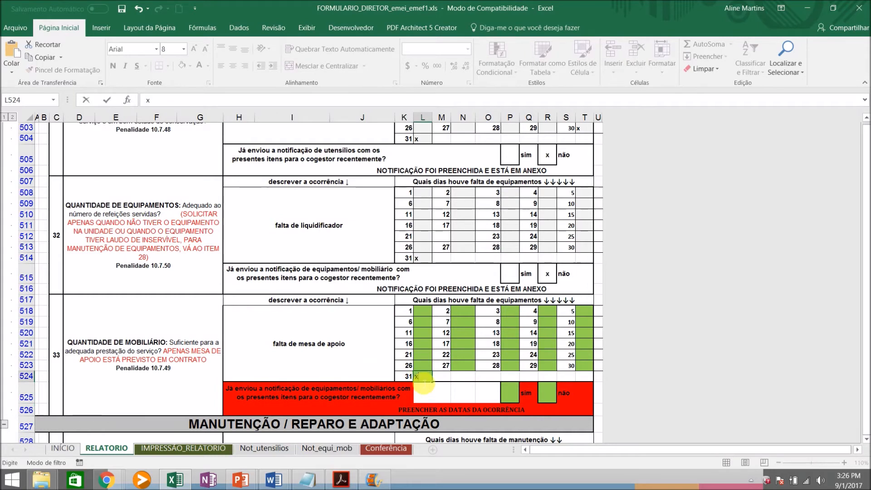
left_click(350, 348)
left_click(515, 396)
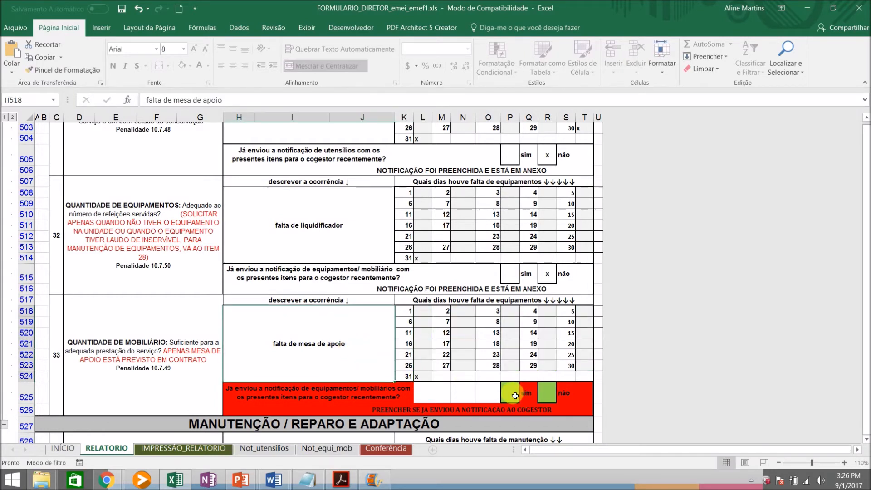
left_click(512, 393)
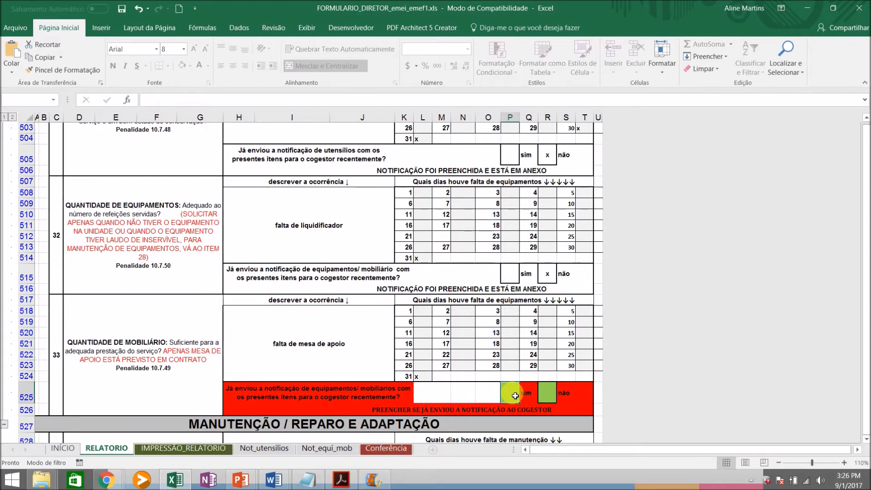
left_click(546, 395)
type("x")
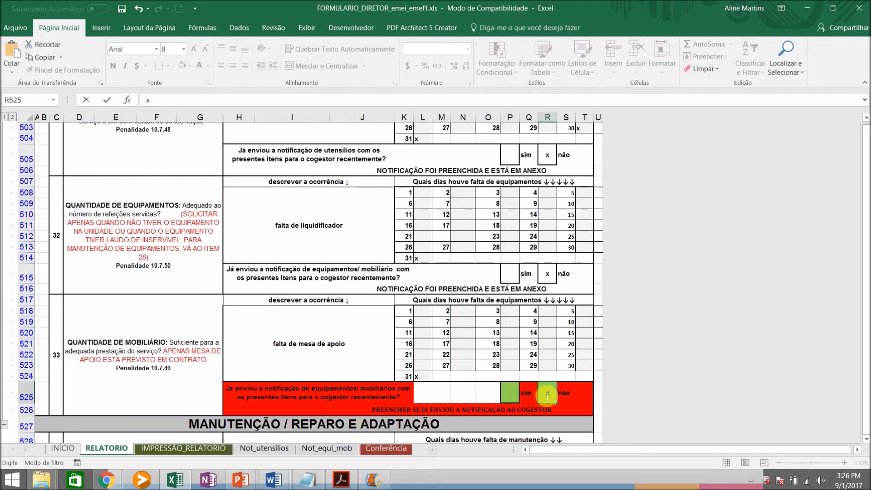
left_click(309, 346)
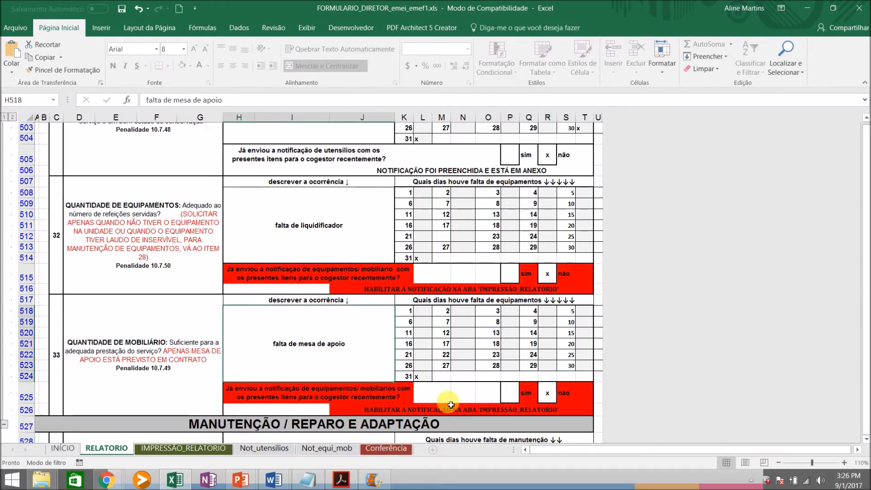
Enable the notifications and reorganize the report from the IMPRESSÃO_RELATORIO sheet, including the furniture item, and return to the Not_equi_mob sheet.
left_click(183, 447)
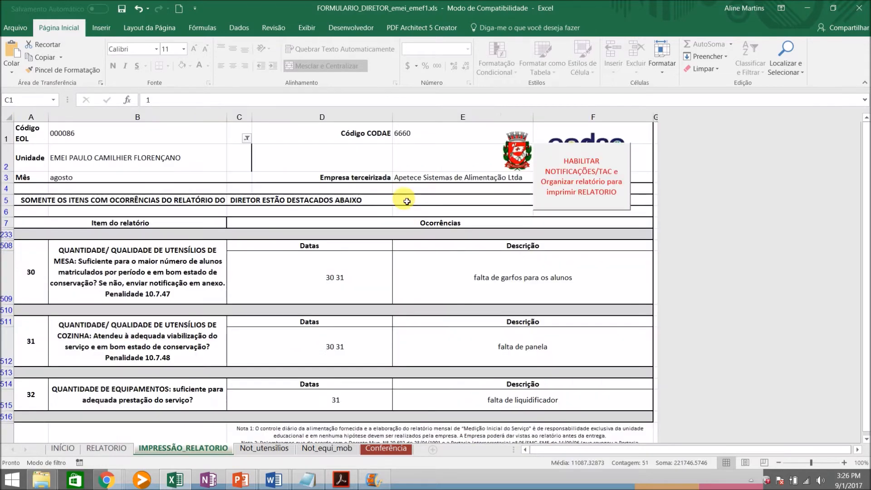
left_click(558, 199)
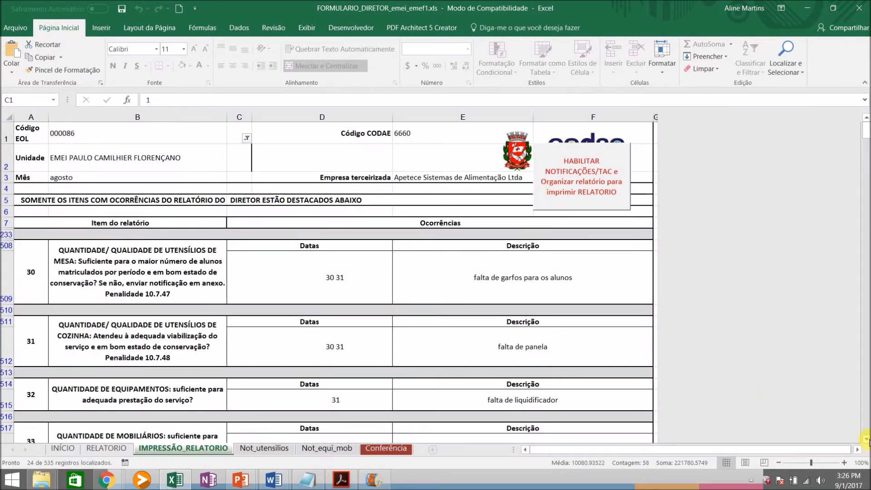
scroll(866, 439, "down", 1)
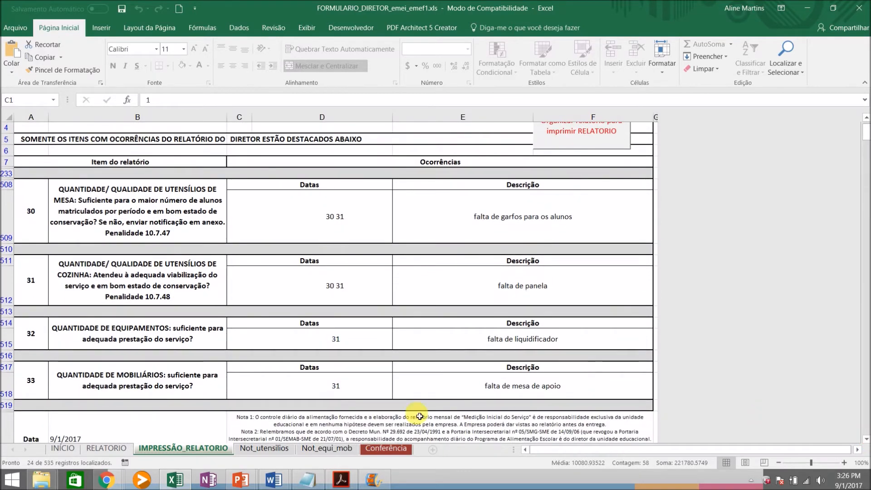
left_click(326, 448)
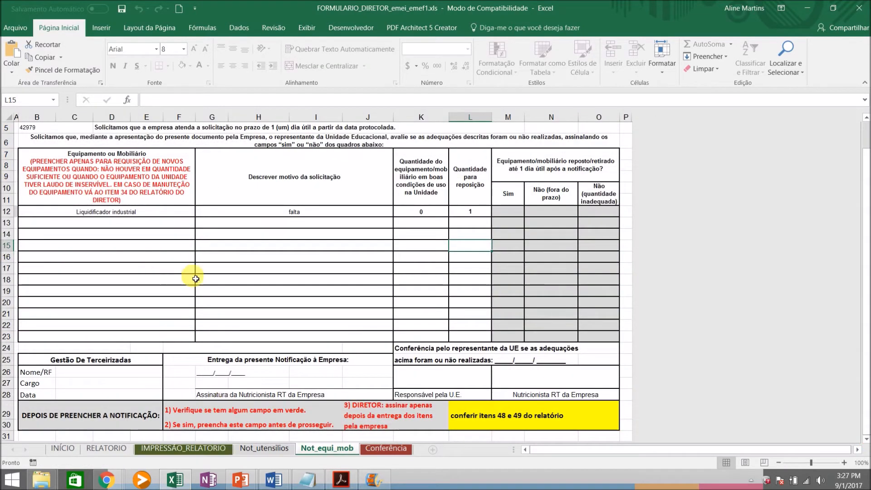
Choose Mesa de apoio inox as the furniture in row 13 of the notification table.
left_click(189, 232)
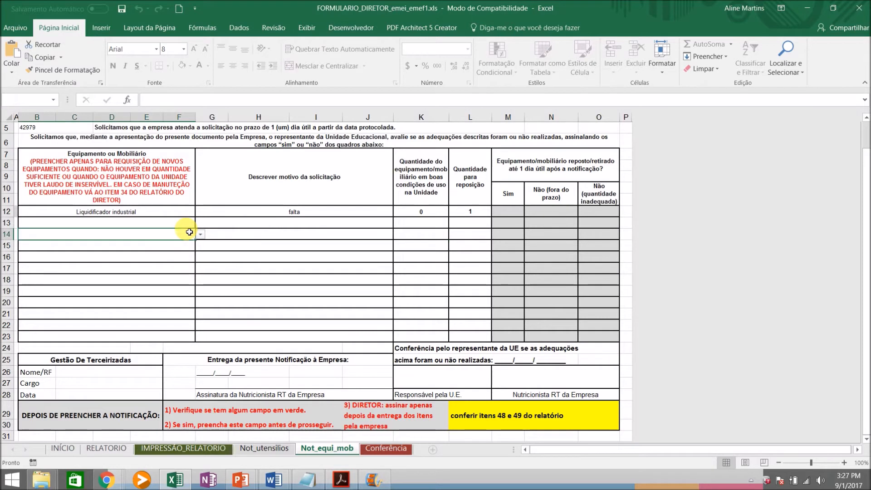
left_click(186, 222)
left_click(200, 223)
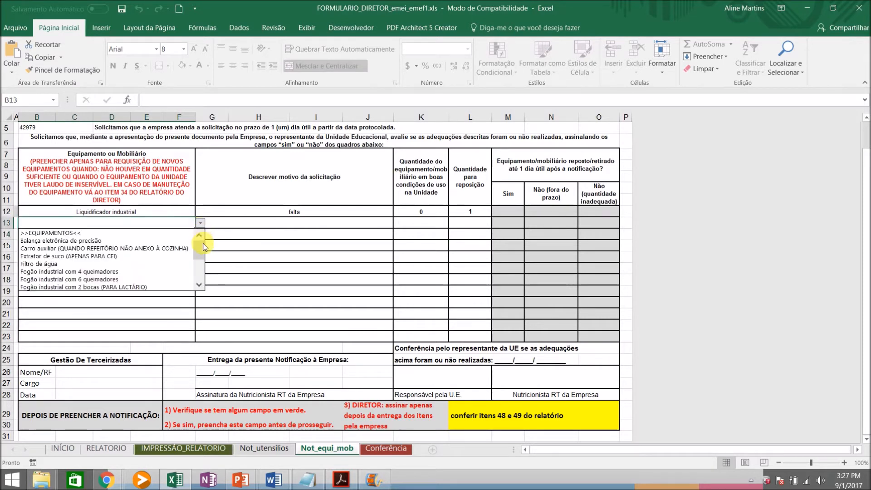
left_click(199, 285)
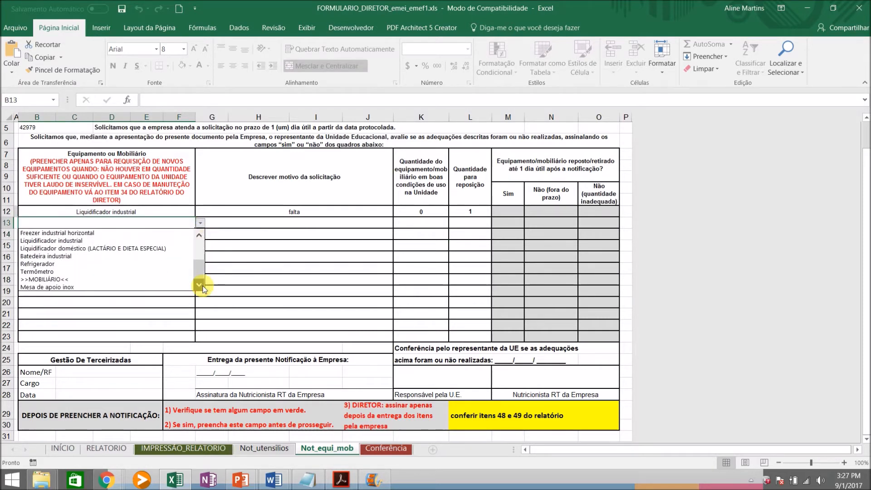
left_click(68, 288)
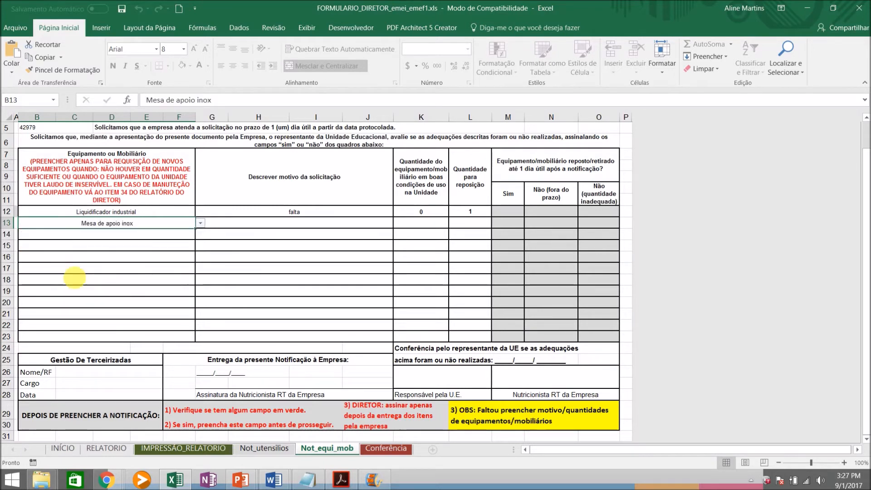
Complete row 13 of the notification with reason falta, 0 units in good condition and 1 unit for replacement.
left_click(249, 229)
type("falta")
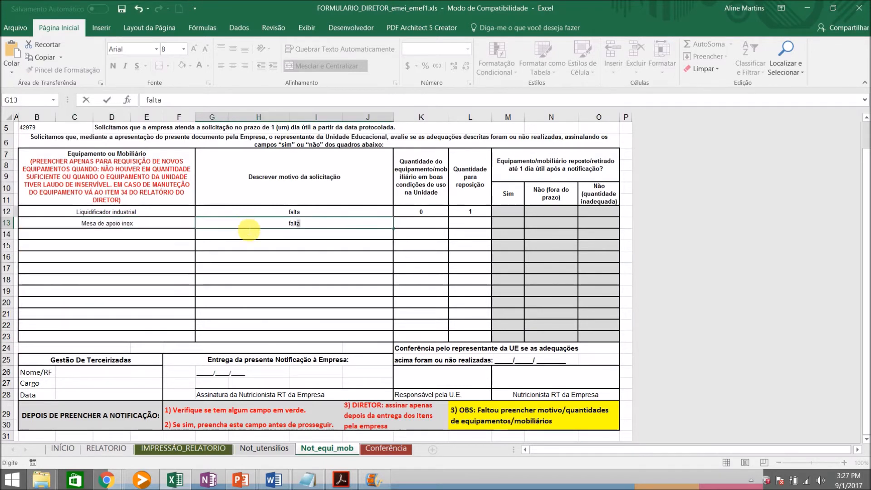
key("Tab")
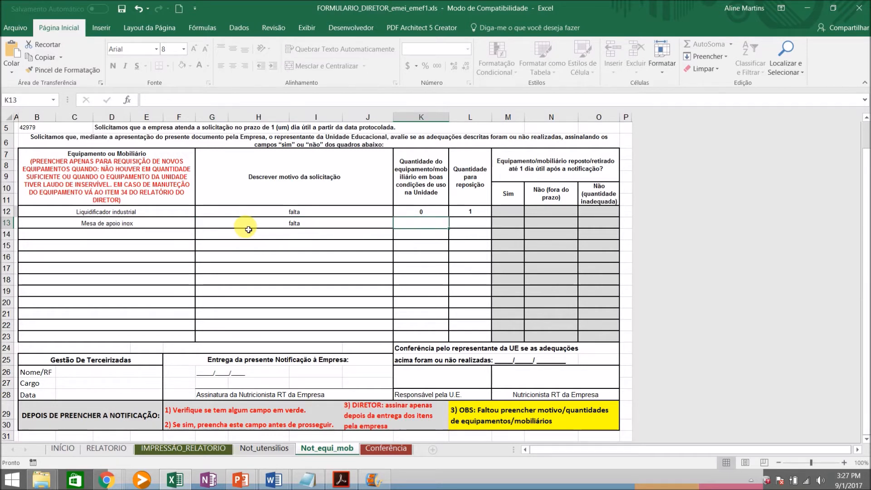
type("0")
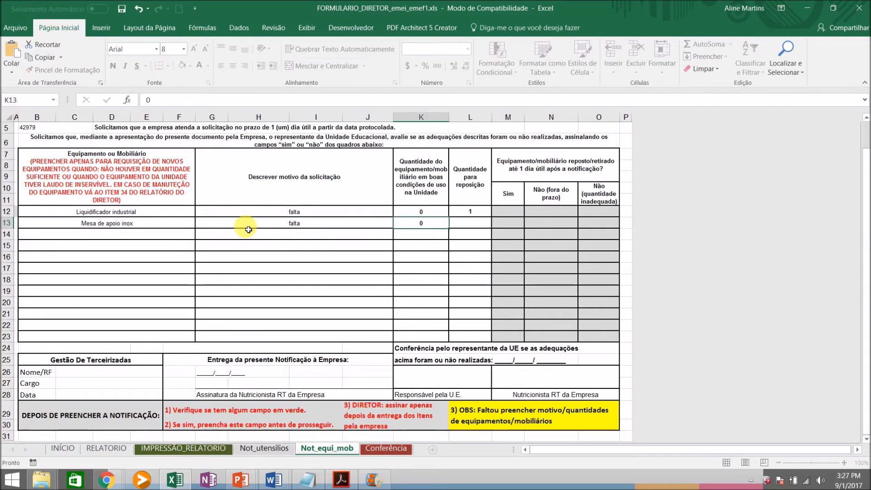
key("Tab")
type("1")
key("Return")
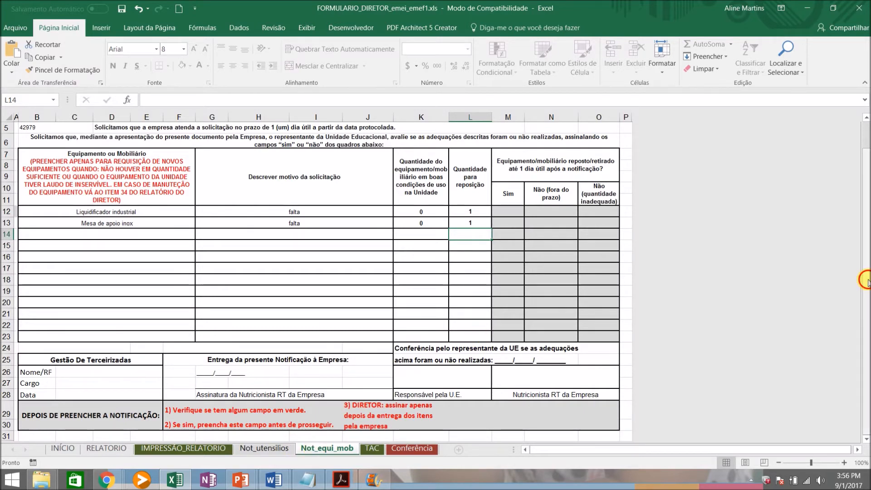
Review the completed equipment and furniture notification and the utensil notification on the Not_utensilios sheet.
scroll(865, 279, "up", 2)
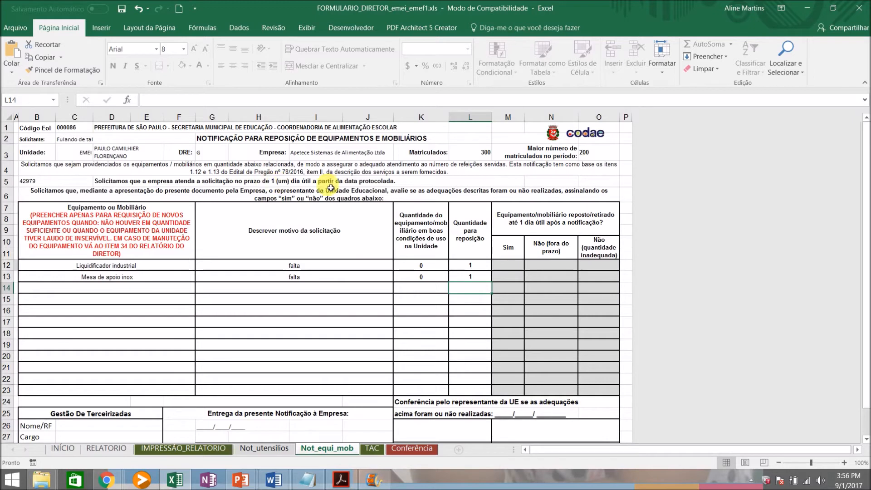
left_click(256, 449)
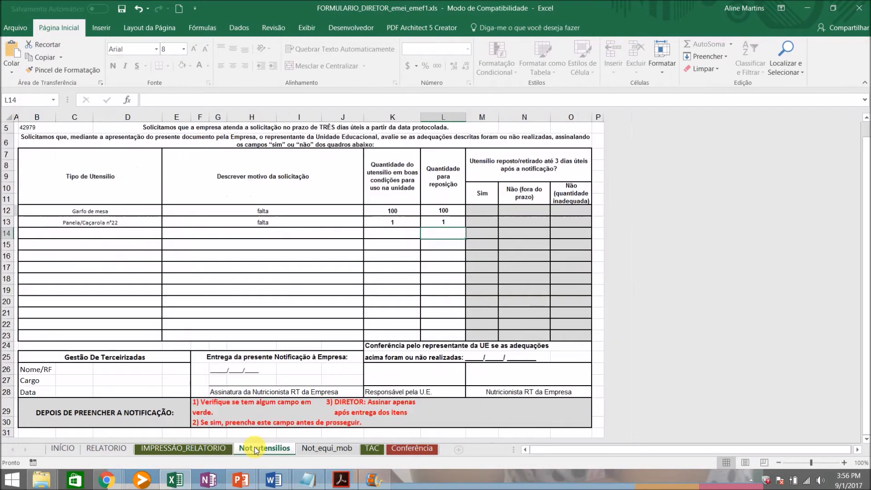
left_click_drag(866, 227, 866, 202)
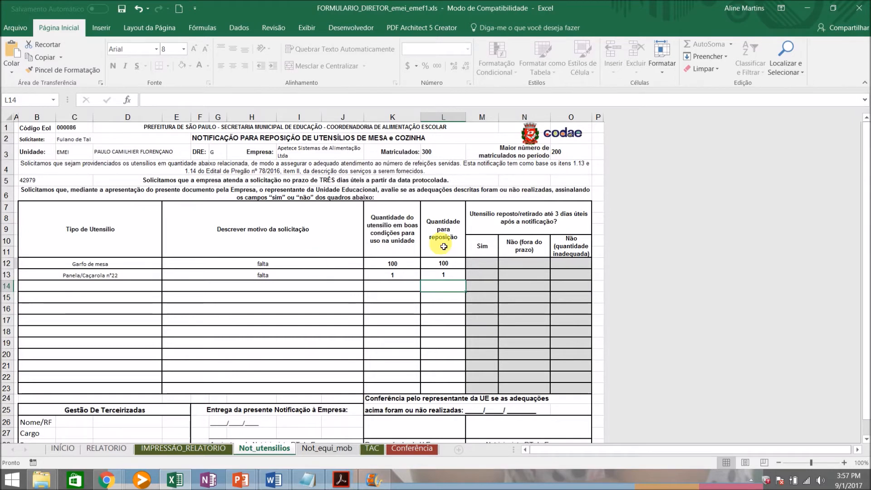
left_click_drag(870, 315, 869, 331)
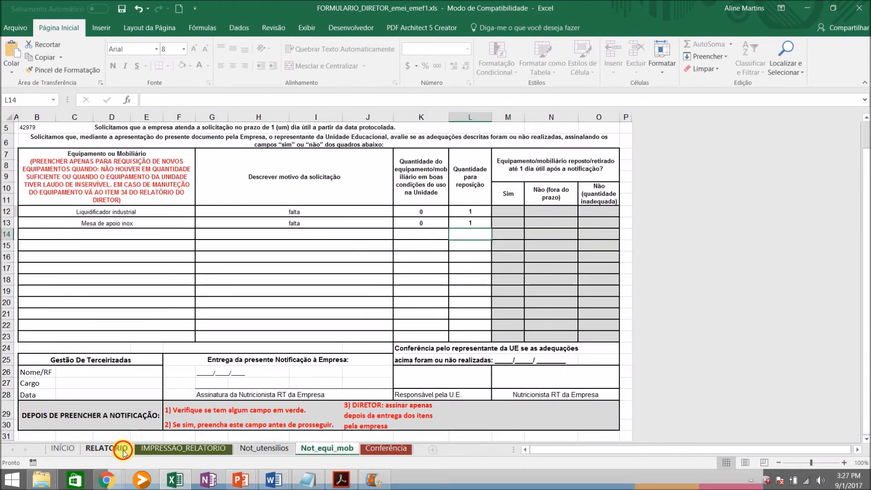
On the RELATORIO sheet, enter "fogão quebrado" as the occurrence description for item 34, equipment maintenance.
left_click(106, 448)
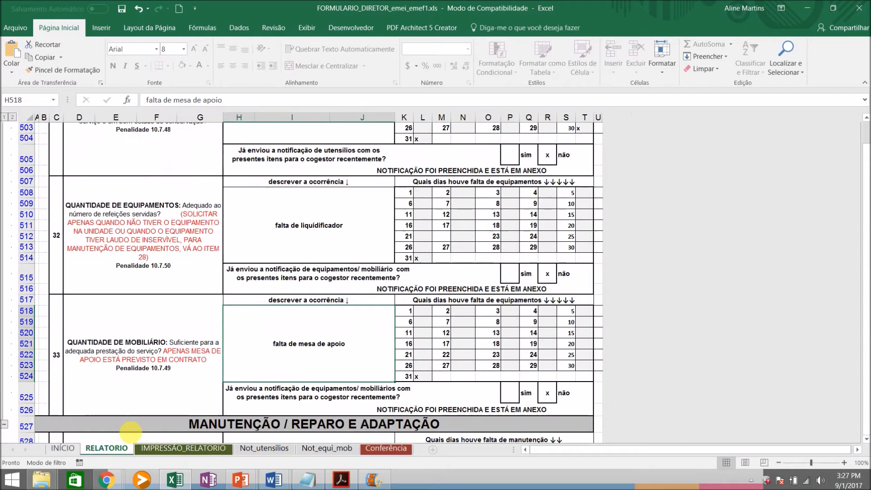
left_click(866, 439)
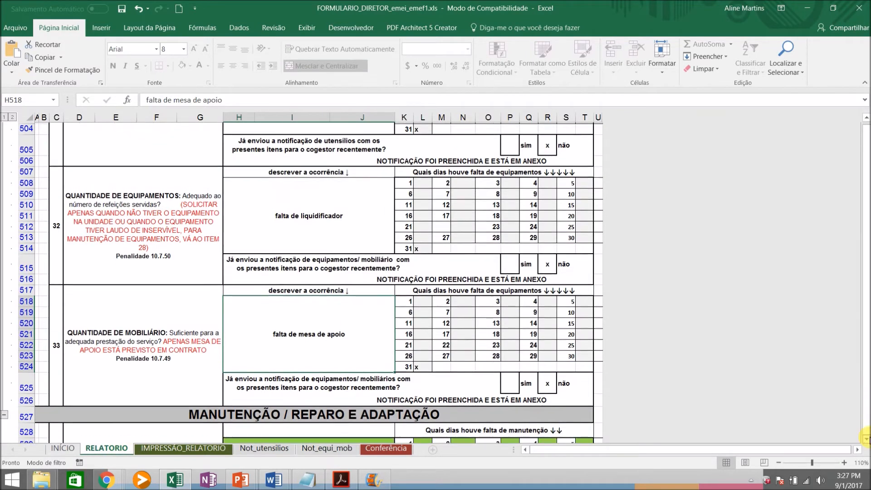
left_click(866, 439)
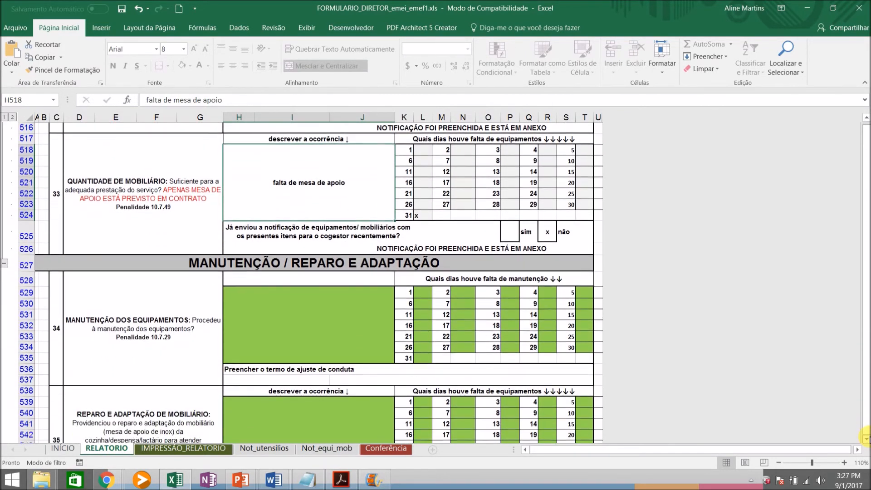
left_click(866, 438)
left_click(865, 439)
left_click(866, 439)
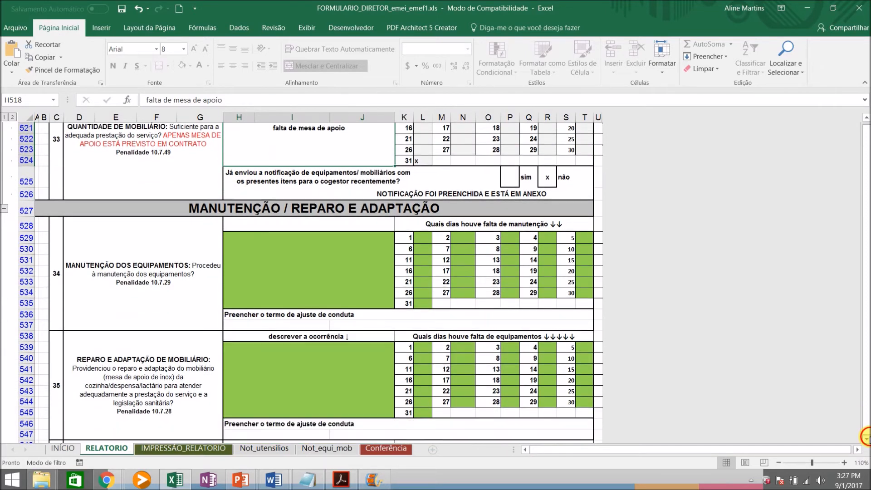
left_click(866, 439)
left_click(866, 439)
left_click(866, 438)
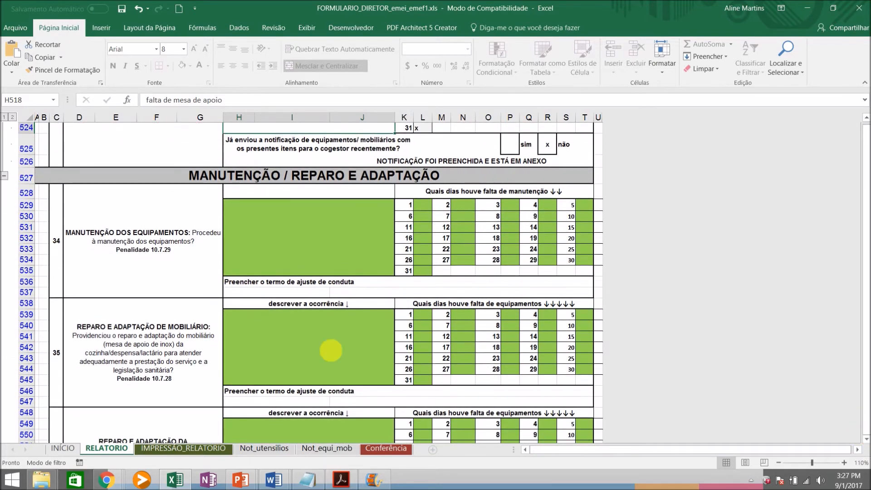
left_click(311, 249)
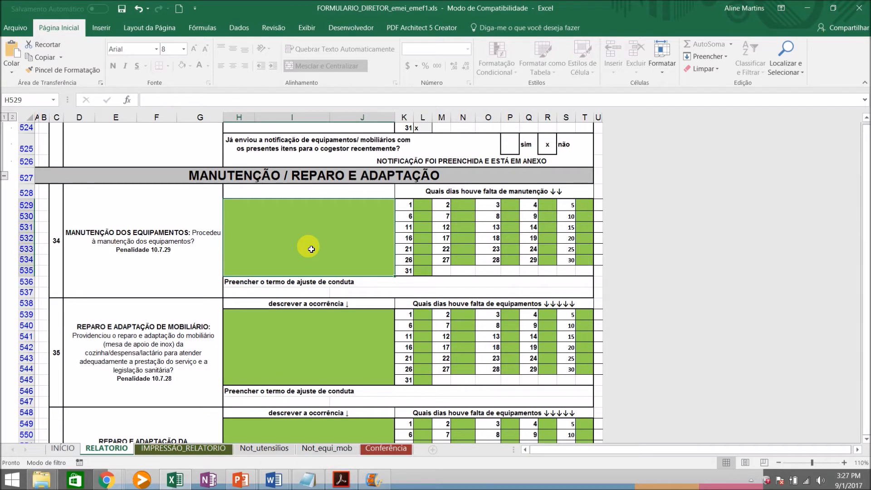
type("fog")
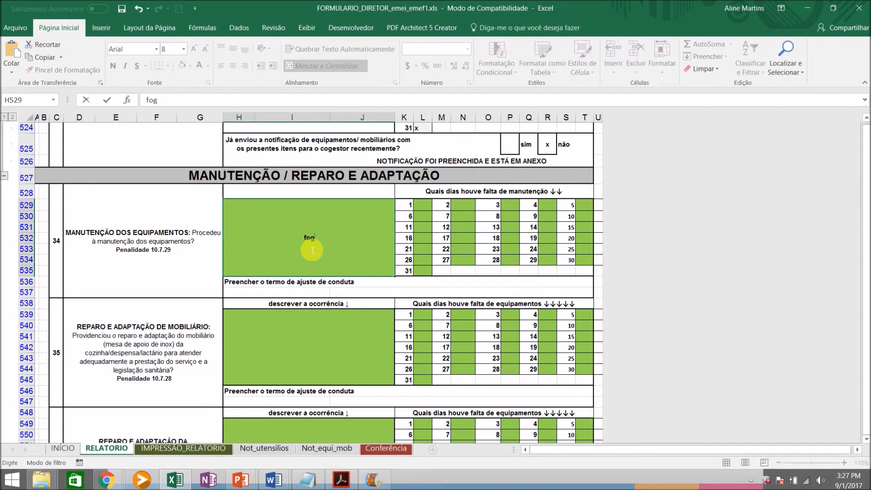
type("ão quebrado")
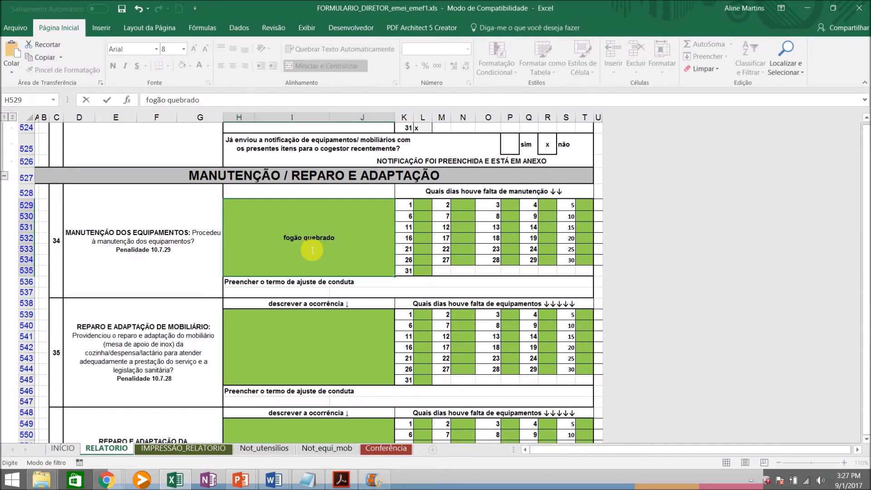
Mark days 29, 30 and 31 with x as the days without maintenance for item 34.
left_click(423, 257)
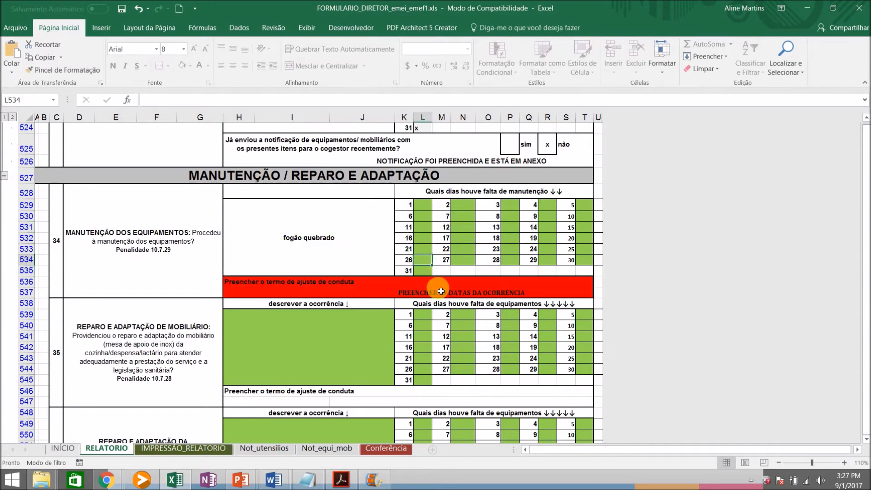
left_click(549, 265)
type("x")
left_click(591, 262)
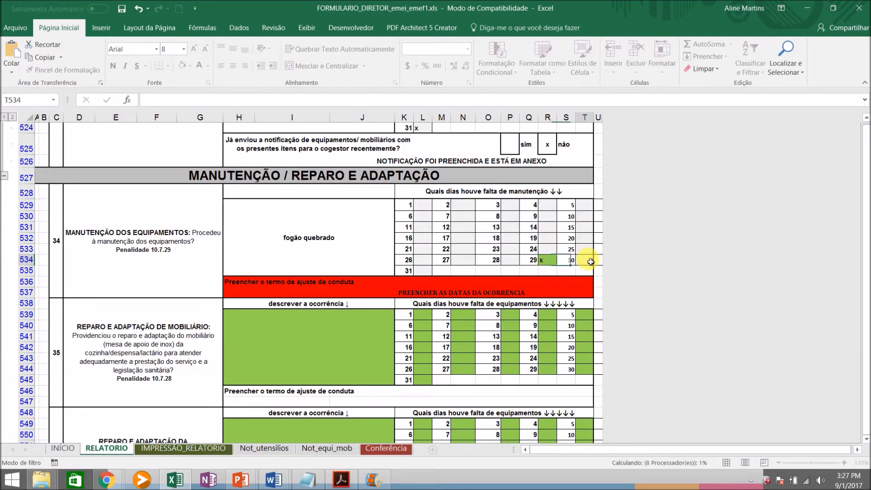
type("x")
left_click(429, 271)
type("x")
left_click(268, 213)
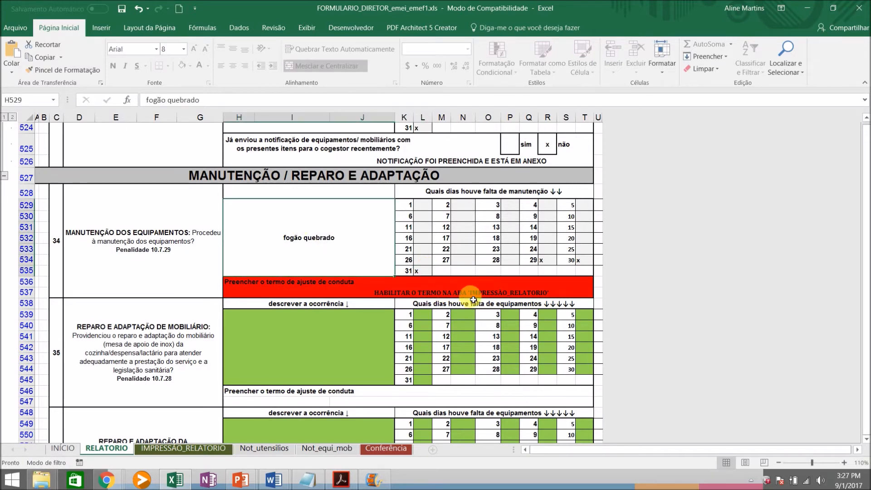
Enable the notifications/TAC and reorganize the report from the IMPRESSÃO_RELATORIO sheet, and open the TAC sheet.
left_click(186, 447)
left_click(585, 142)
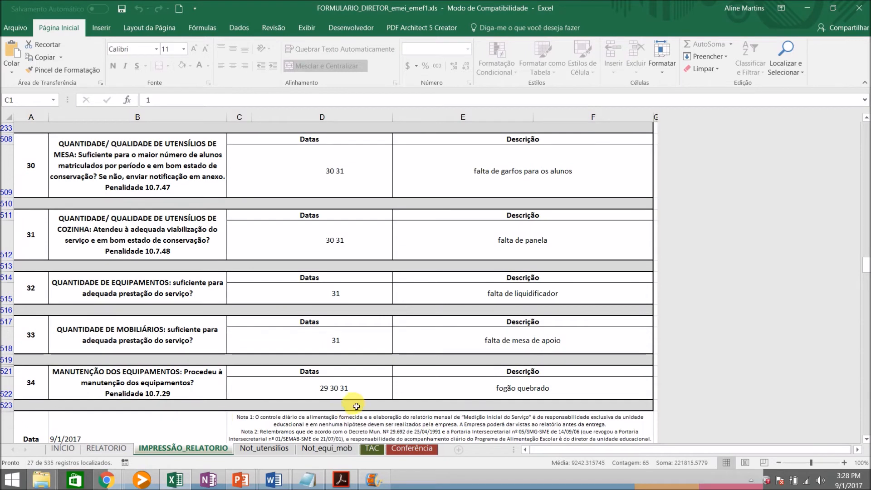
left_click(373, 449)
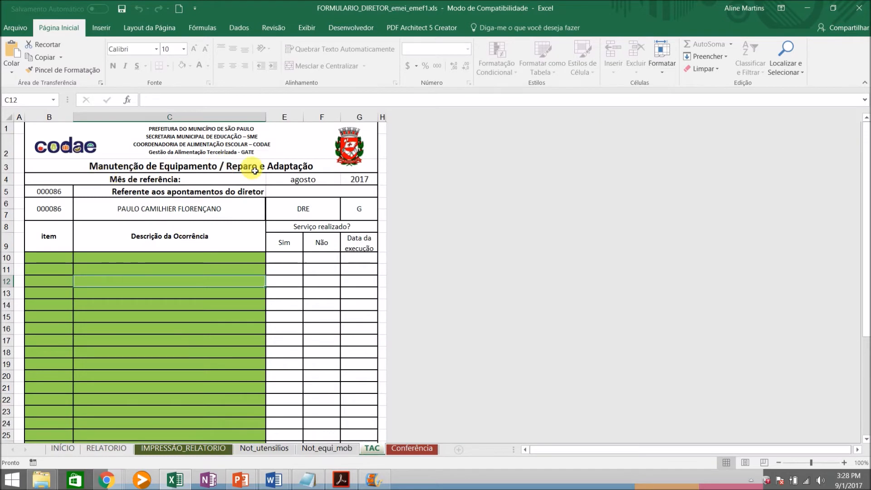
Fill row 10 of the TAC maintenance table with Fogão as the item and quebrado as the occurrence description.
left_click(52, 258)
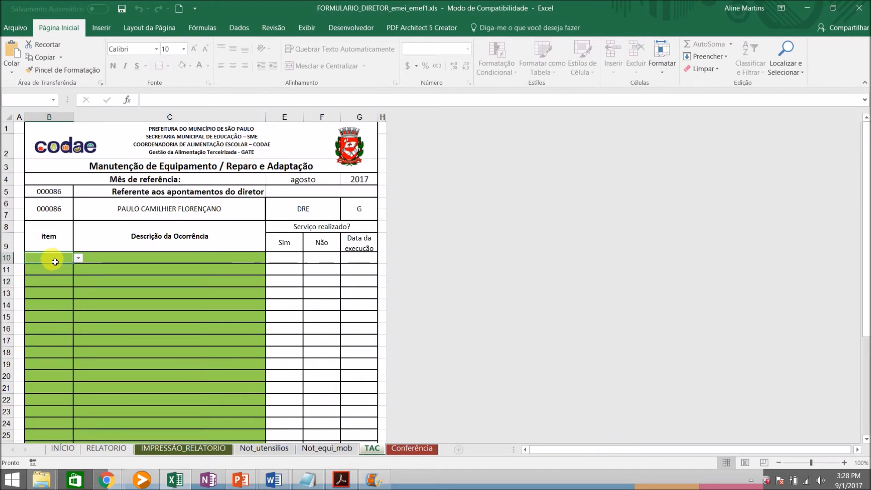
left_click(78, 258)
scroll(80, 289, "down", 1)
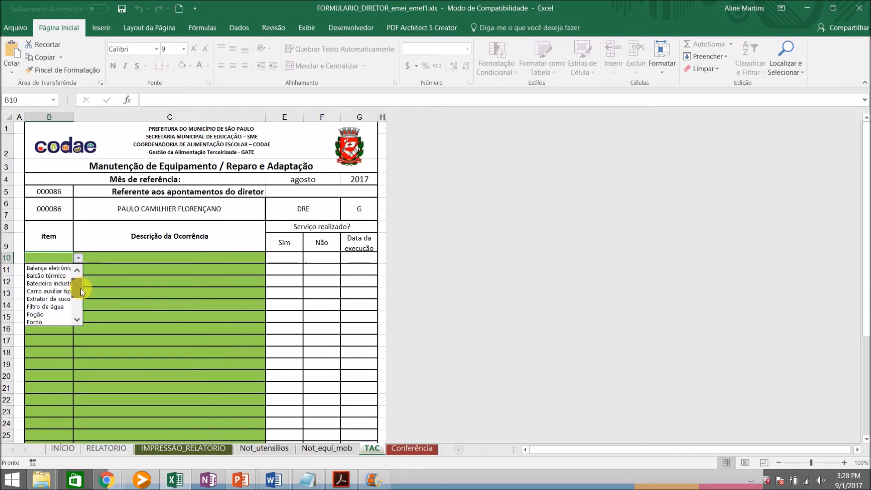
left_click(51, 313)
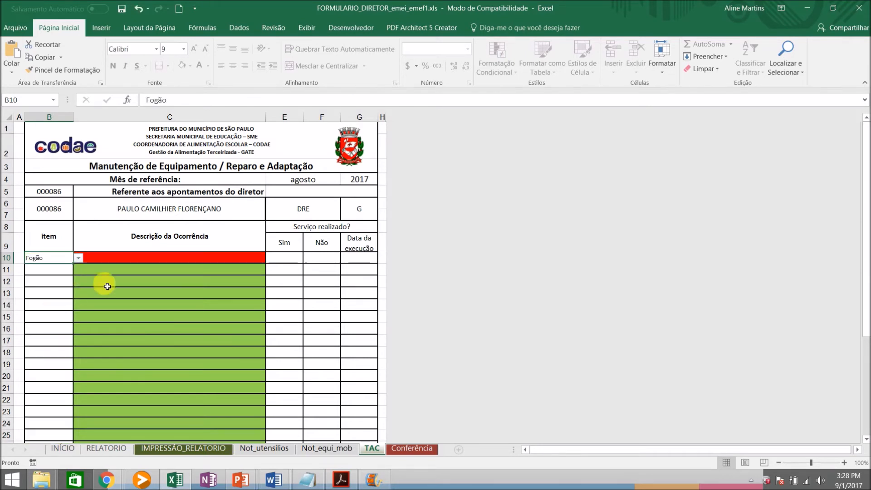
left_click(126, 258)
type("quebrado")
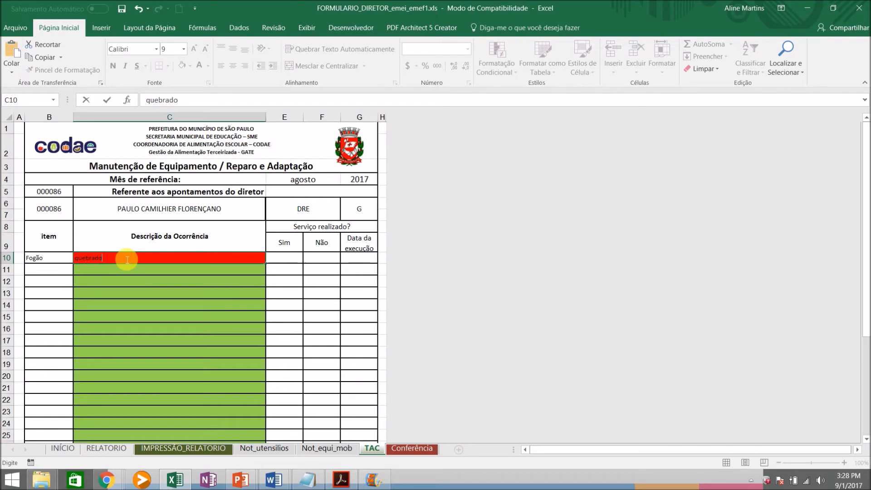
key("Return")
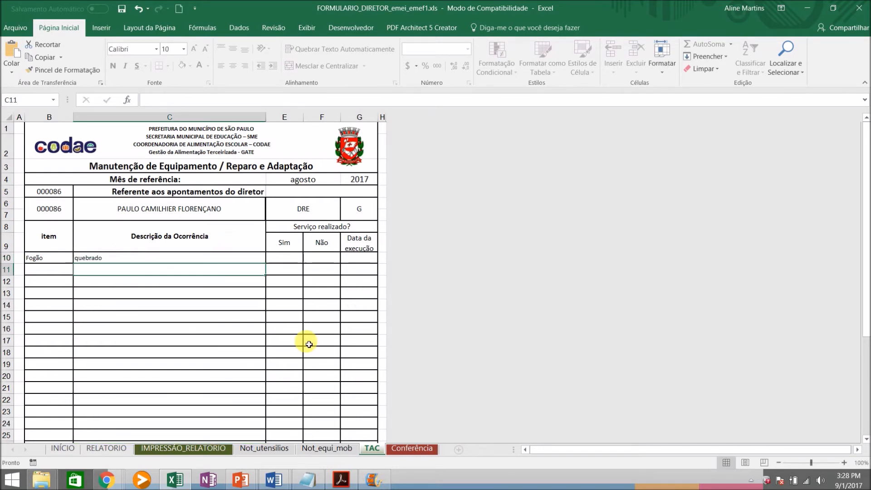
left_click_drag(866, 318, 864, 297)
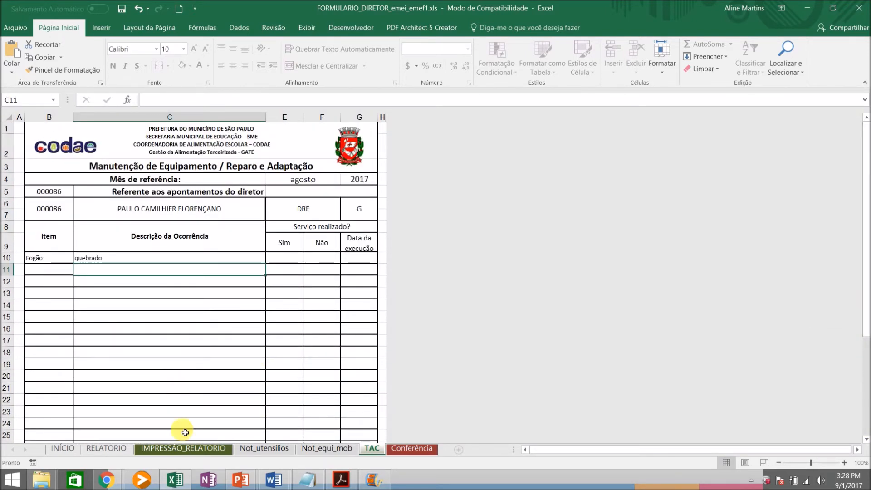
On the RELATORIO sheet, enter "mesa de apoio quebrada" as the occurrence description for item 35, furniture repair and adaptation.
left_click(105, 450)
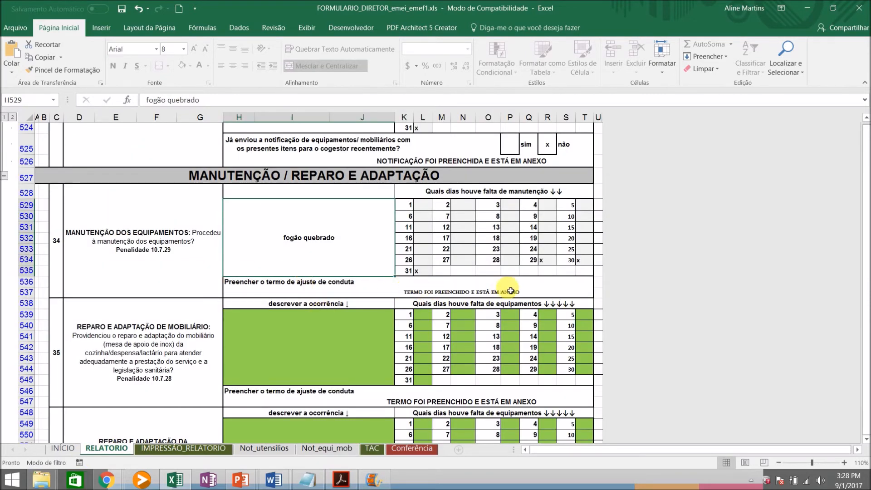
left_click(356, 333)
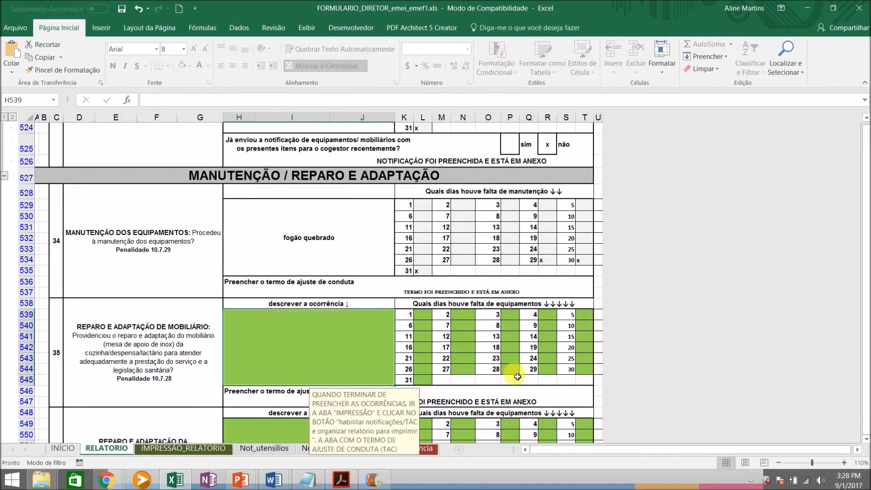
left_click(867, 440)
left_click(866, 440)
left_click(866, 440)
left_click(866, 440)
left_click(867, 440)
left_click(866, 440)
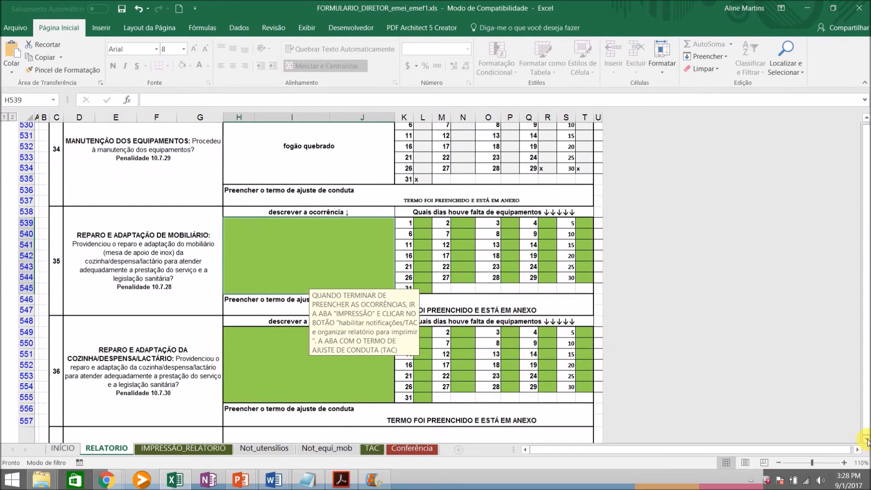
left_click(866, 440)
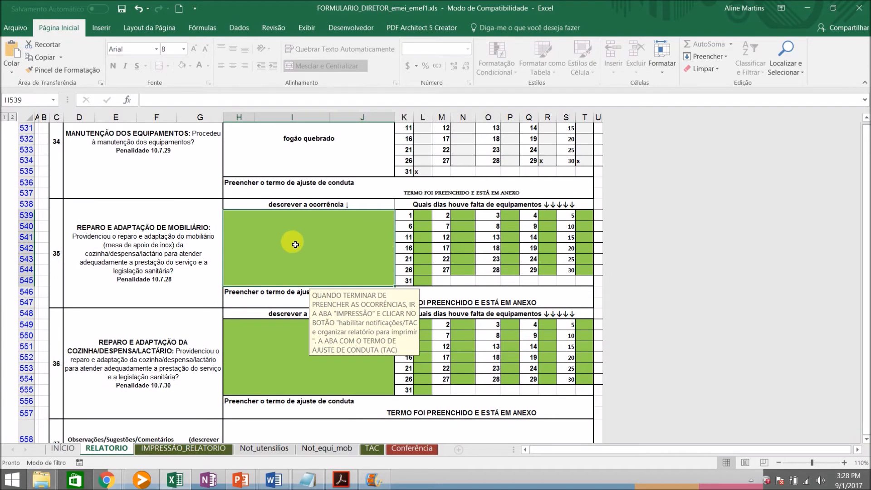
type("mesa de apoio quebrada")
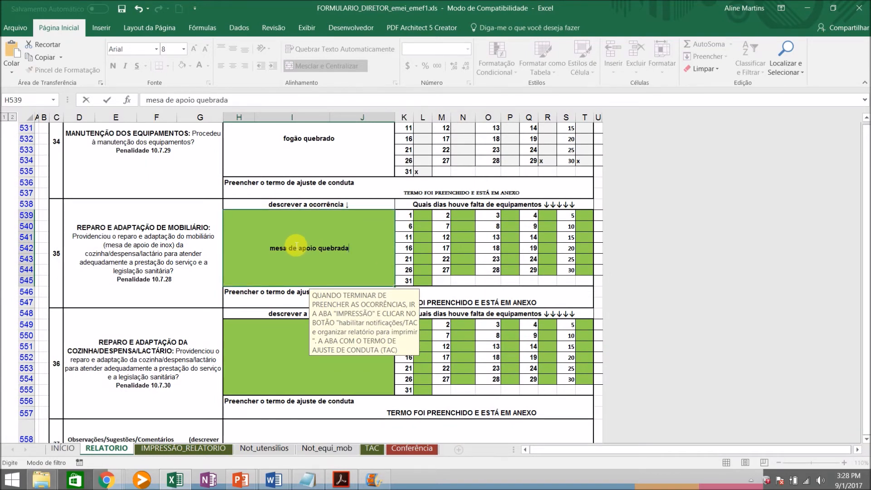
Mark days 30 and 31 with x as the occurrence dates for item 35.
left_click(590, 272)
type("x")
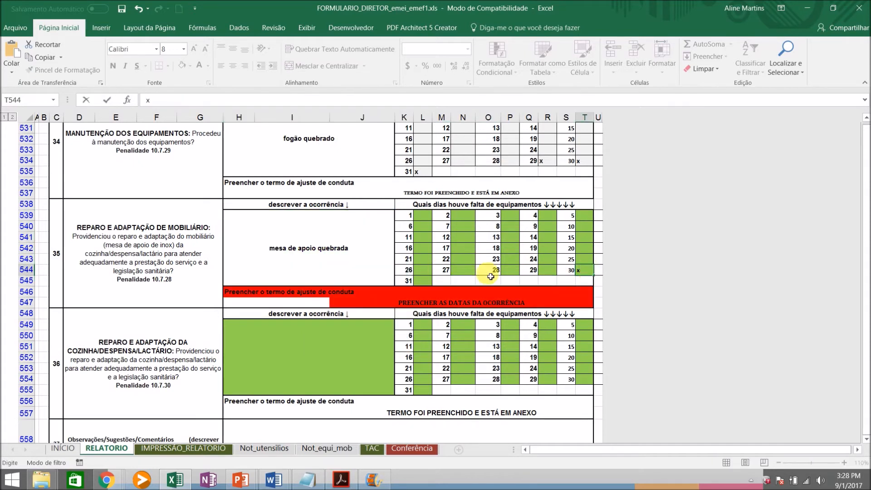
left_click(431, 283)
type("x")
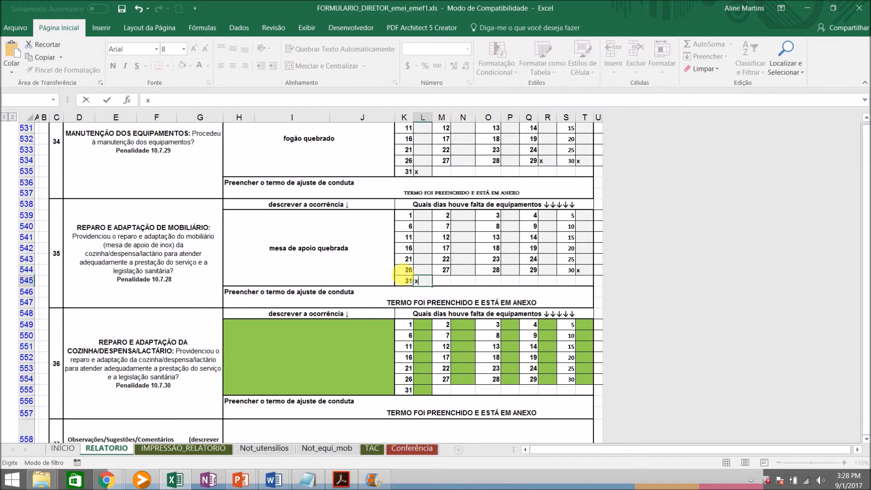
left_click(332, 233)
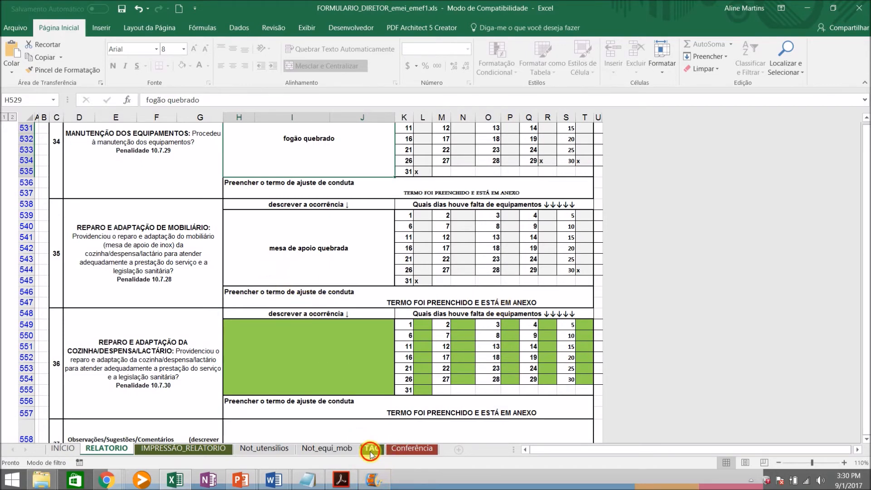
On the TAC sheet, set the item in row 11 of the maintenance table to Mesa de apoio inox.
left_click(371, 451)
left_click(70, 231)
left_click(77, 235)
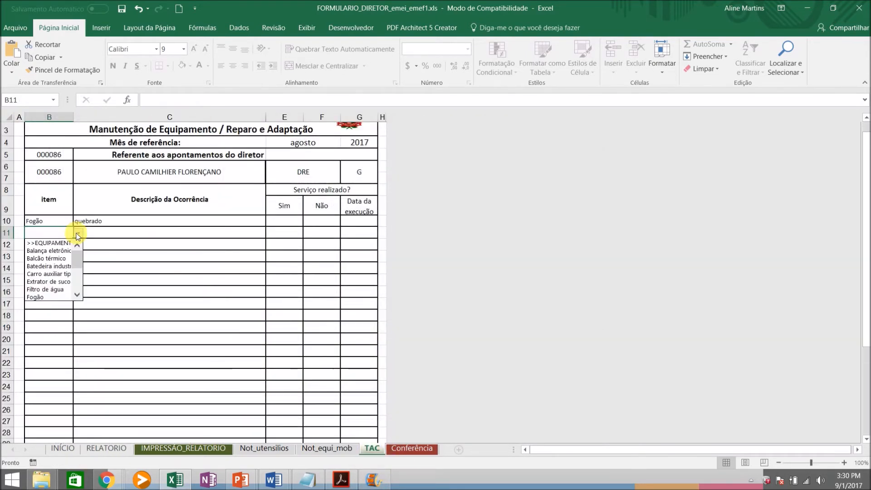
left_click_drag(80, 261, 75, 300)
left_click(58, 296)
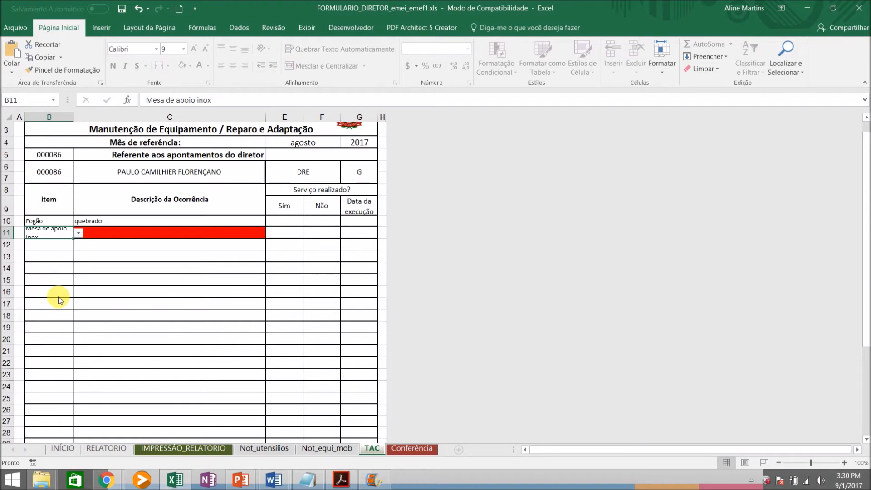
Enter "quebrada com pé enferrujado" as the occurrence description in TAC row 11 and make the row taller to fit the item name.
left_click(105, 235)
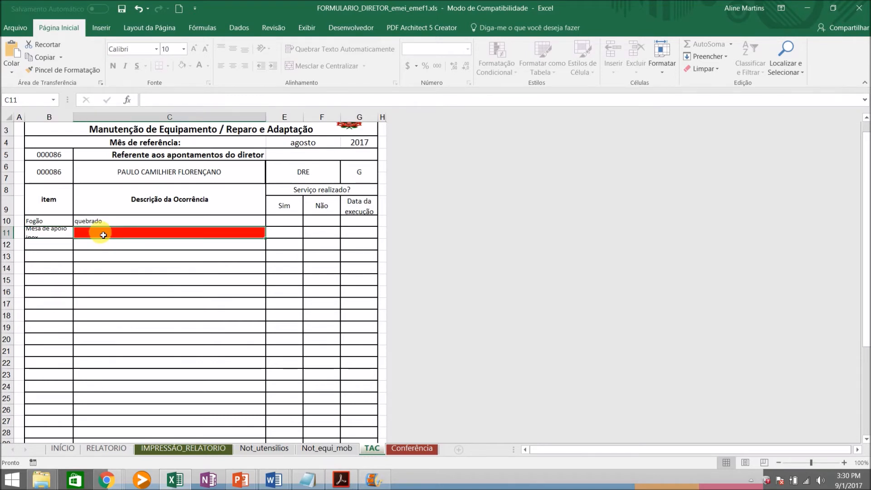
type("quebrada com pé")
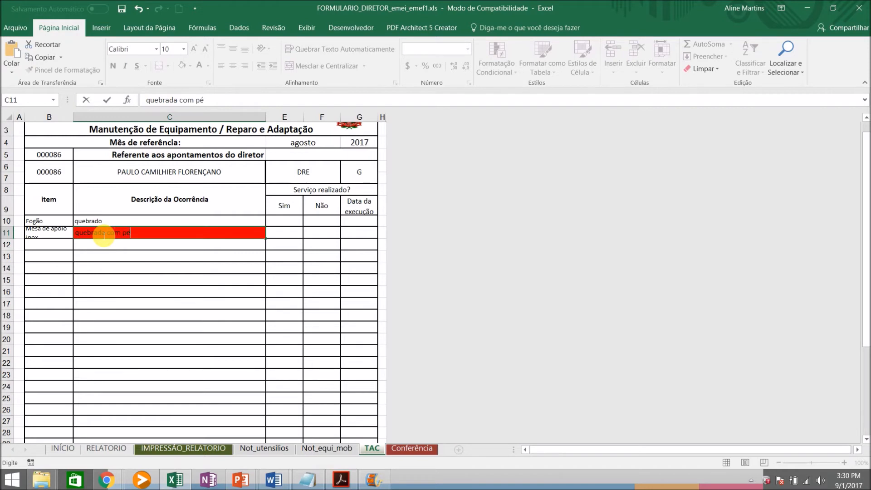
type(" enferrujado")
key("Return")
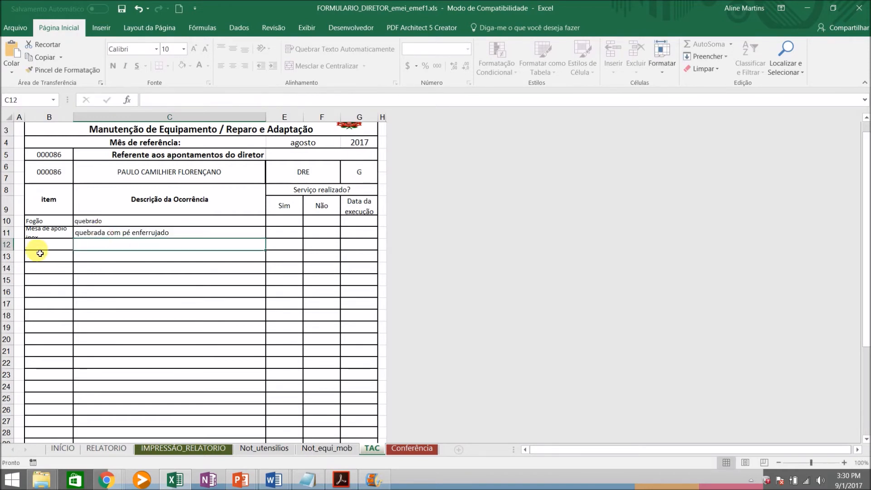
left_click_drag(11, 241, 11, 250)
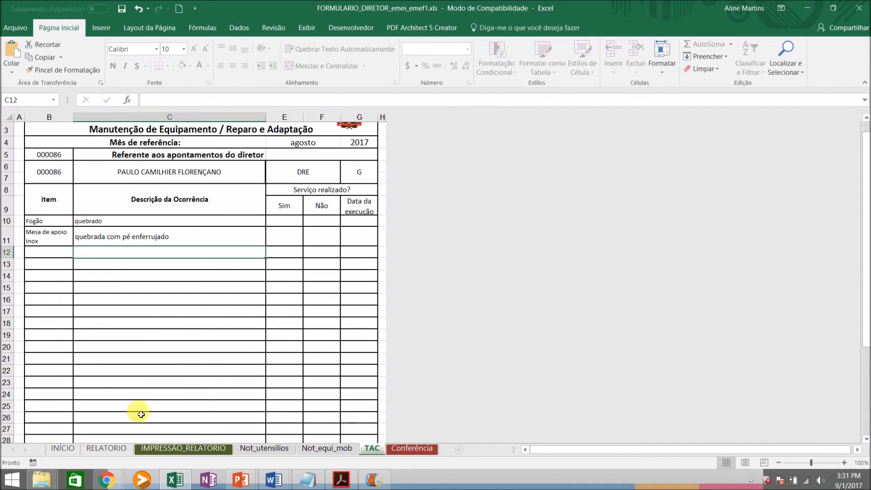
On the RELATORIO sheet, enter "azulejo da parede da cozinha caiu" as the occurrence description for item 36, kitchen repair and adaptation.
left_click(107, 449)
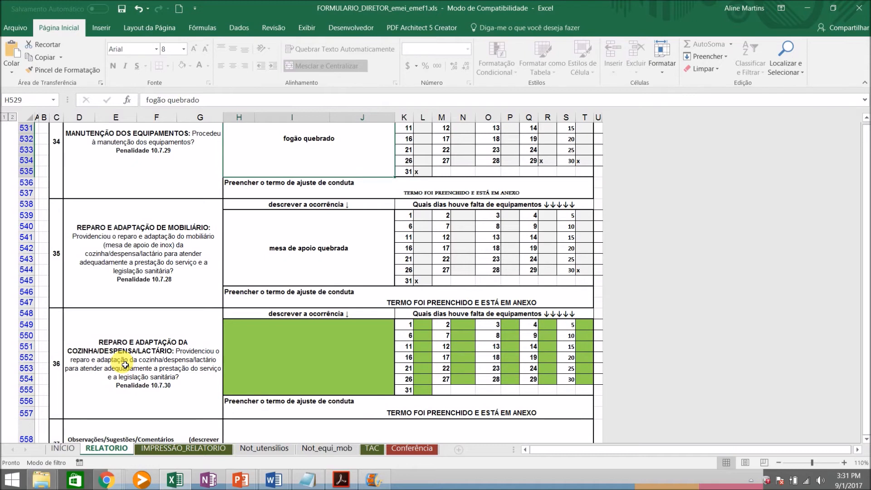
left_click(299, 369)
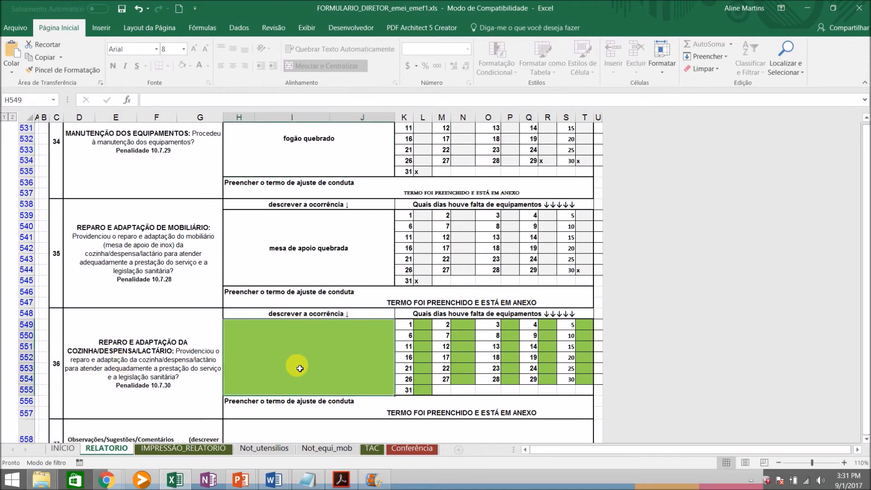
type("azule")
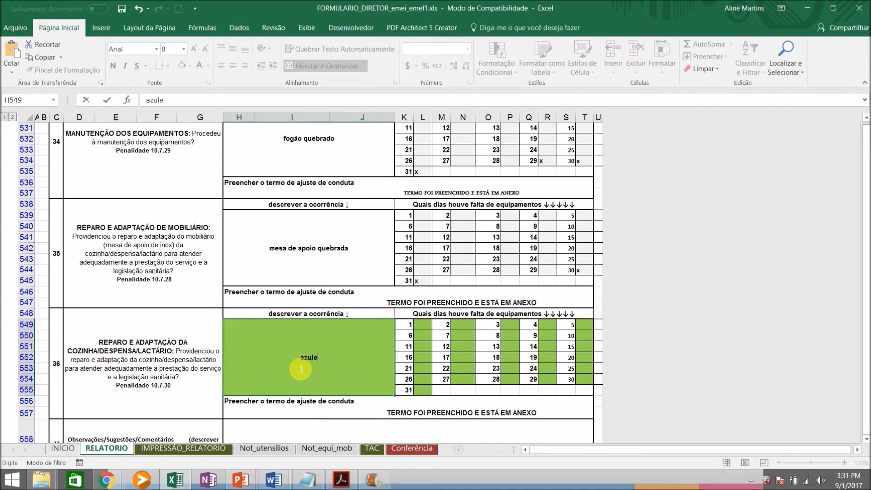
type("jo da parede da cozinha caiu")
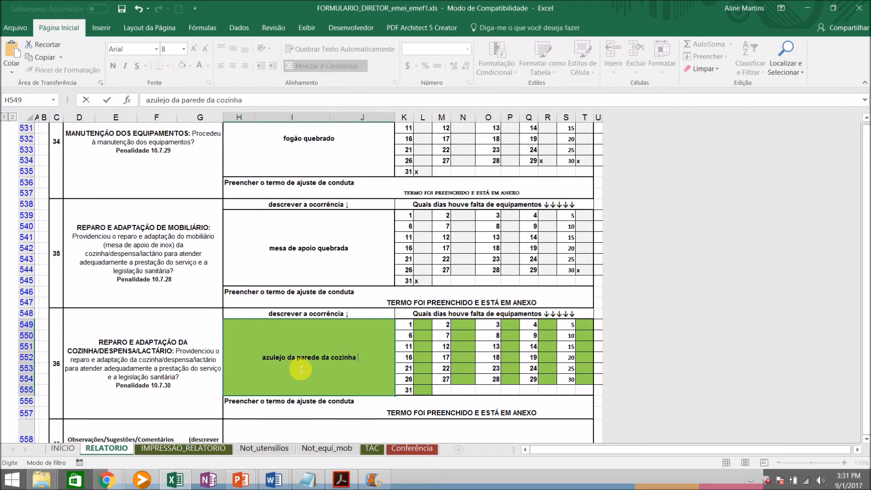
key("Return")
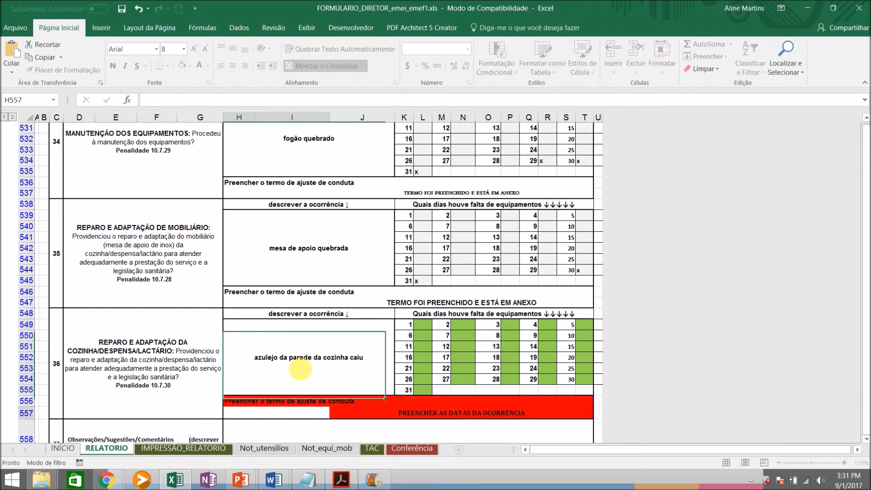
Mark day 31 with x as the occurrence date for item 36.
left_click(423, 391)
type("x")
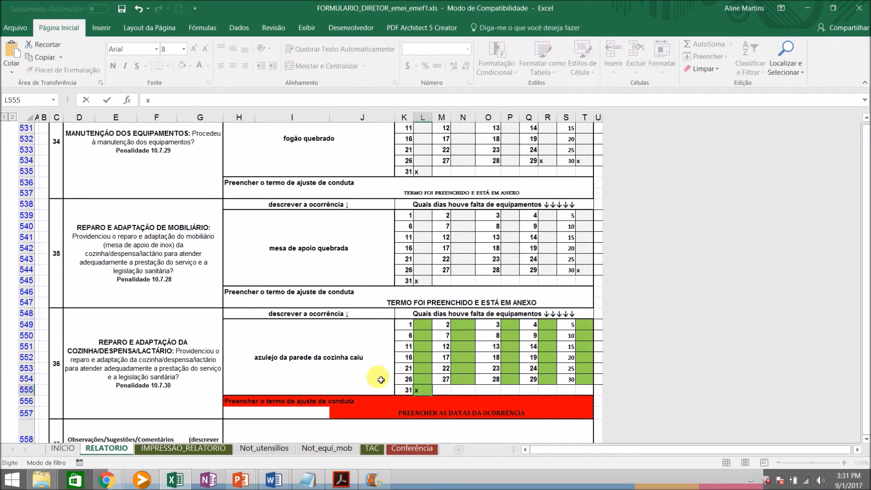
left_click(332, 363)
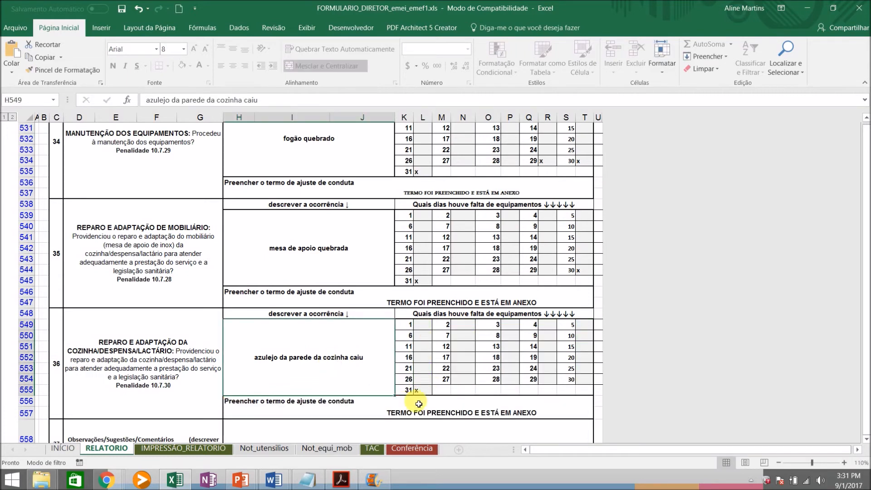
On the TAC sheet, set the item in row 12 of the maintenance table to Azulejo.
left_click(371, 448)
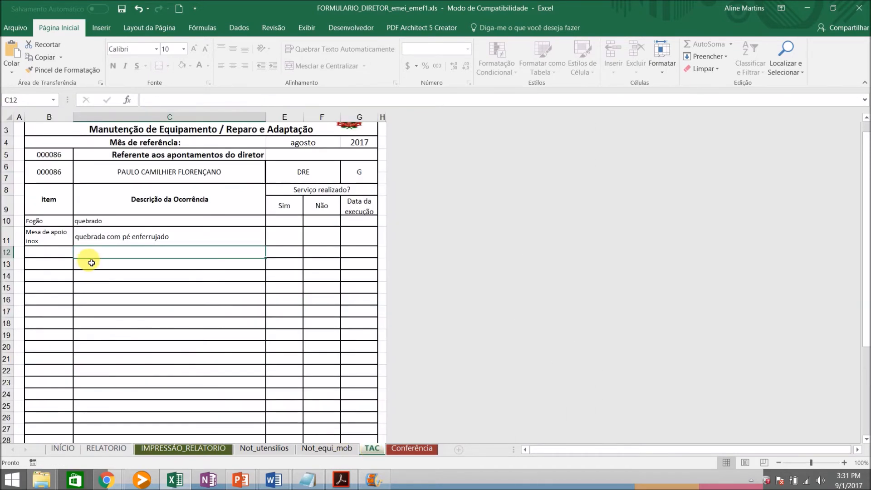
left_click(55, 252)
left_click(78, 253)
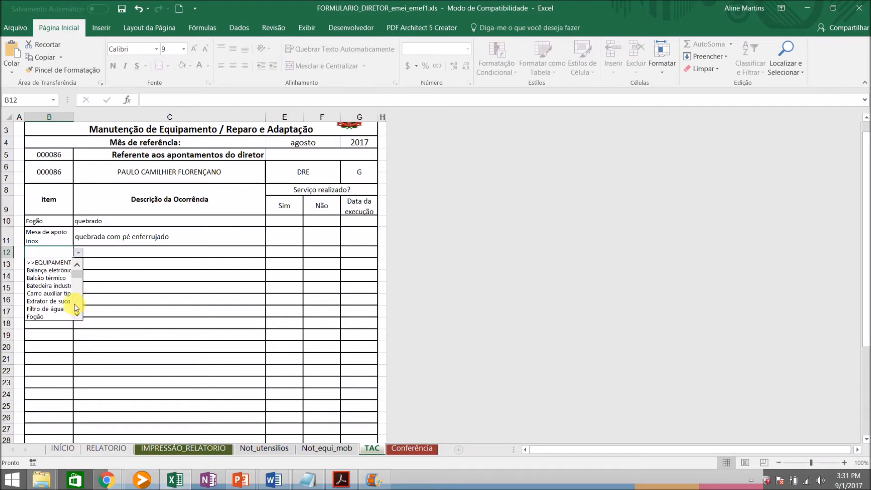
key("Down")
key("Down")
key("Down")
key("Down")
key("Down")
left_click(79, 317)
left_click(79, 316)
left_click(79, 317)
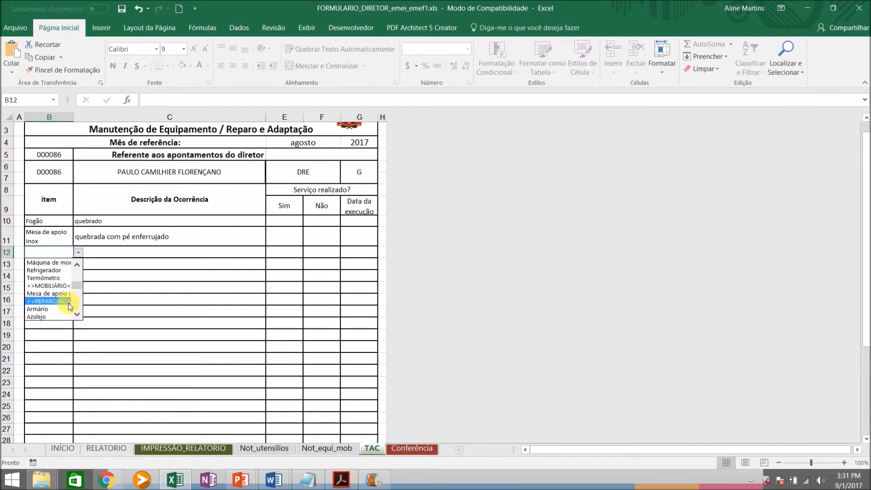
left_click(78, 315)
left_click(78, 315)
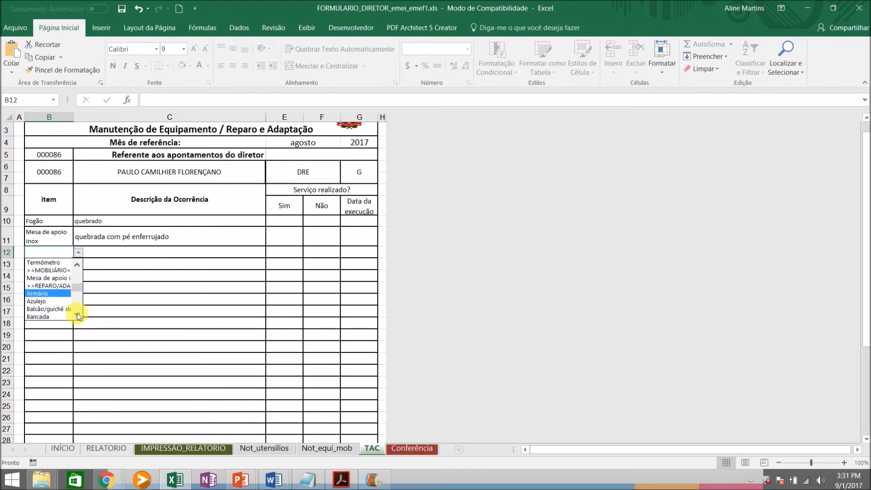
left_click(56, 301)
Enter "da cozinha caiu e não foi reparado" as the occurrence description in TAC row 12.
left_click(112, 257)
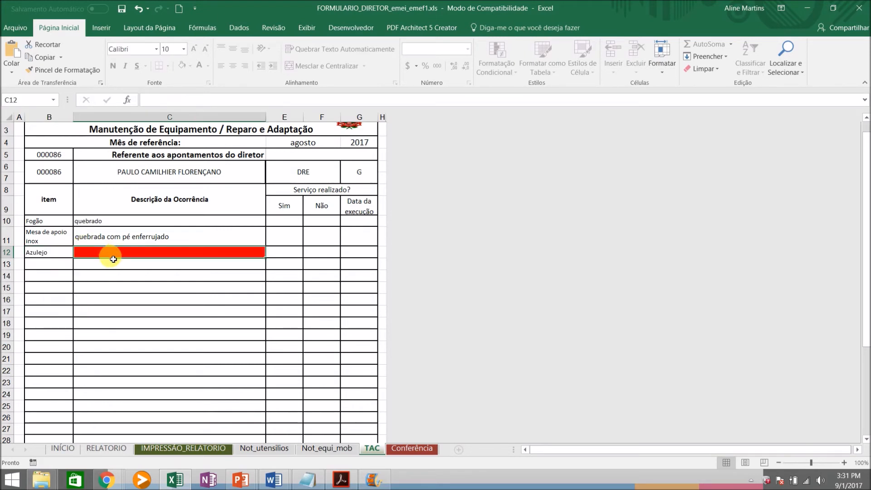
type("da cozinha caiu e não foi repara")
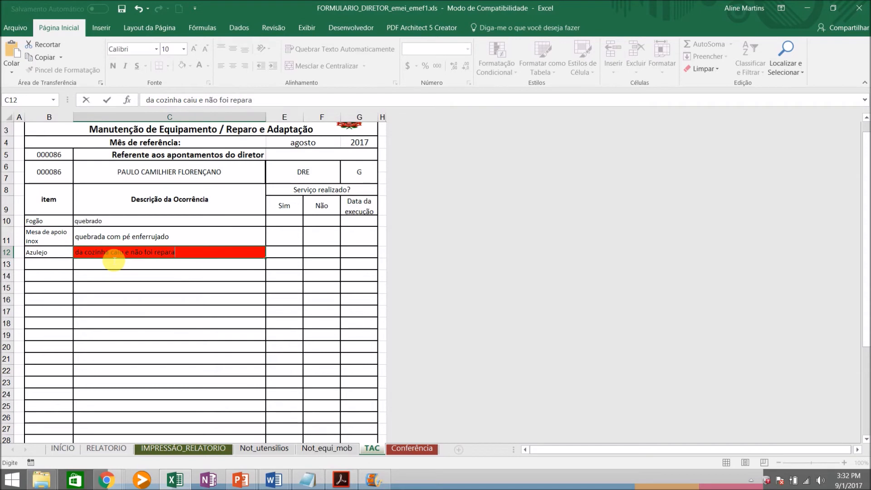
left_click(114, 262)
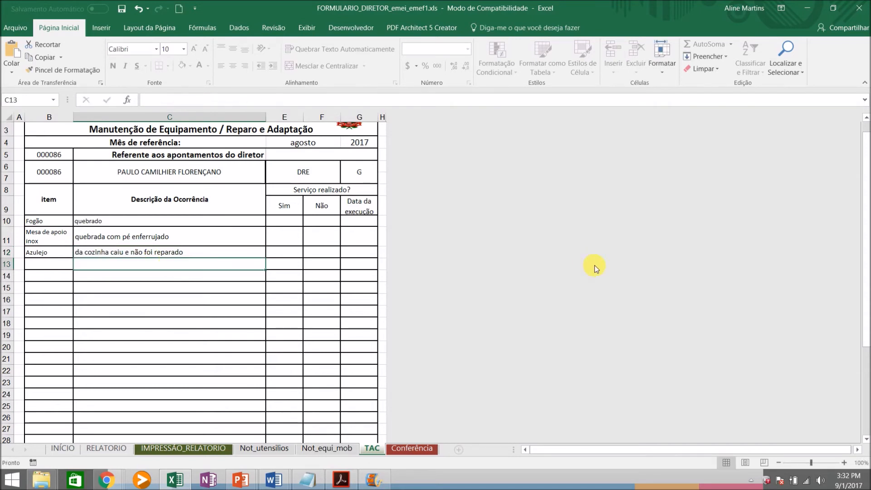
left_click_drag(865, 232, 866, 201)
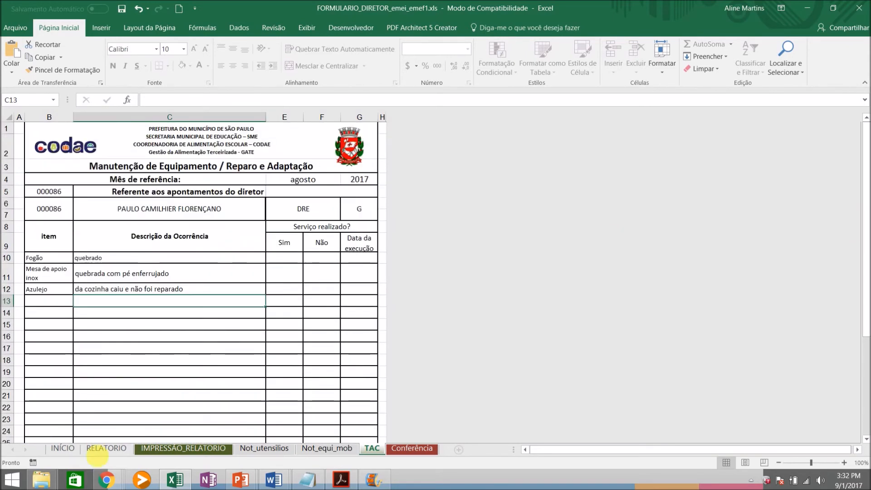
On the RELATORIO sheet, enter "Dia 12, aconteceu XXXXXX" in the observations, suggestions and comments field of item 37.
left_click(105, 450)
left_click_drag(866, 325, 317, 284)
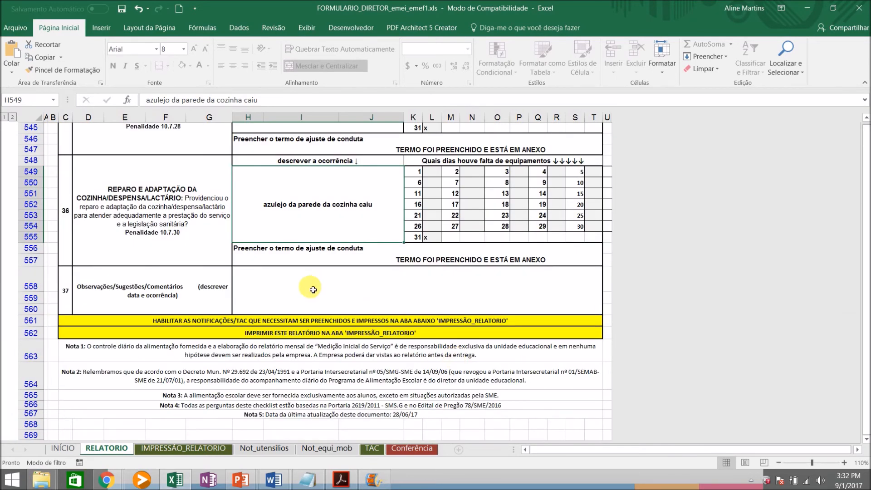
left_click(313, 289)
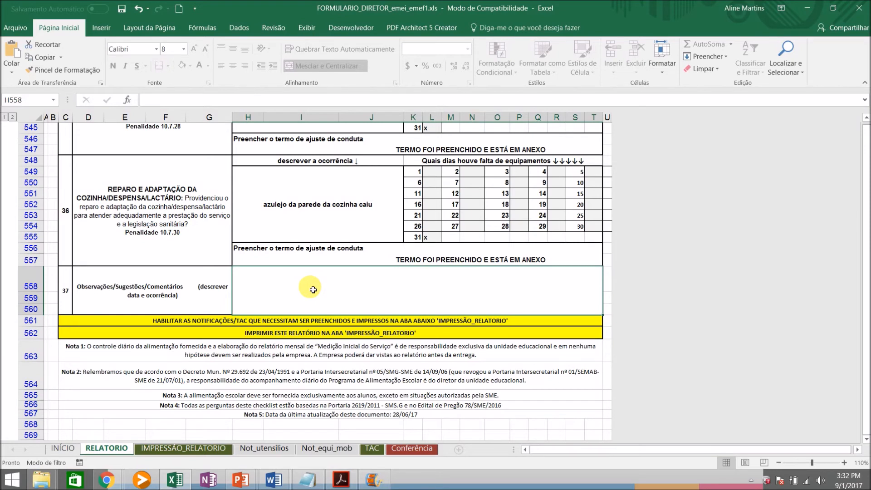
type("Dia ")
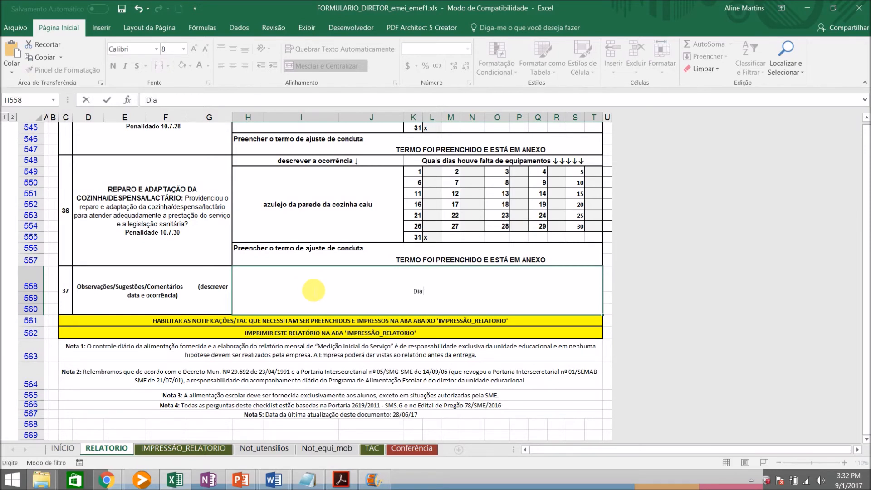
type("12, acontece")
key("BackSpace")
type("ceu XXXXXX")
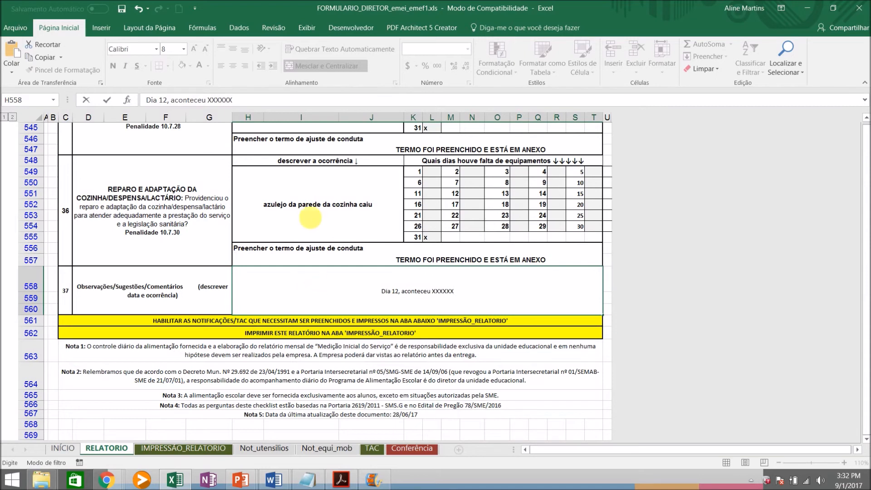
left_click(315, 212)
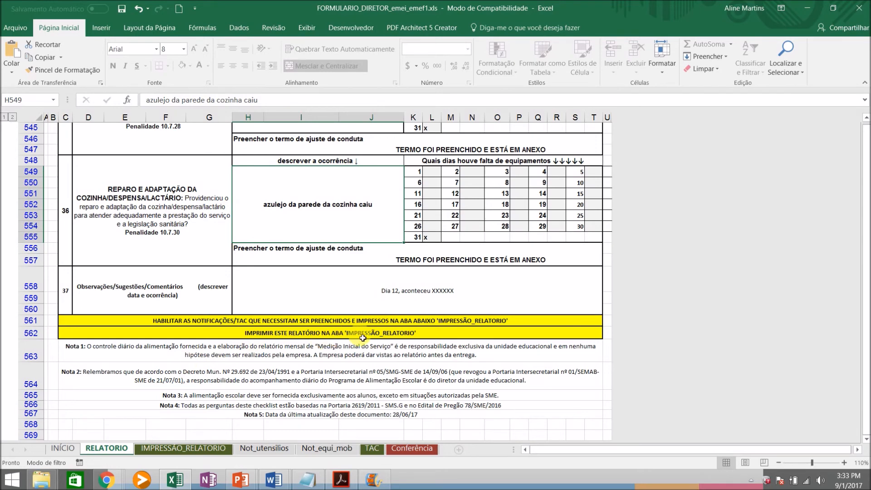
On the IMPRESSÃO_RELATORIO sheet, enable the notifications/TAC and reorganize the report for printing.
left_click(184, 449)
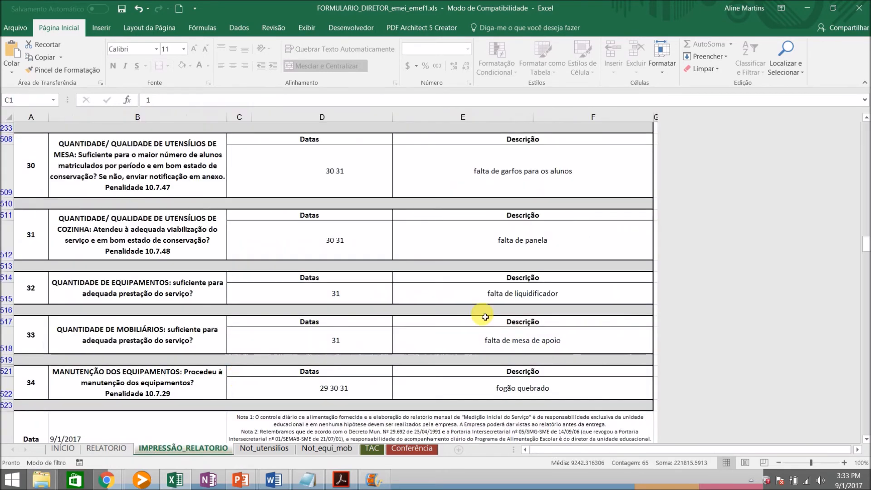
left_click_drag(867, 259, 863, 103)
left_click(557, 196)
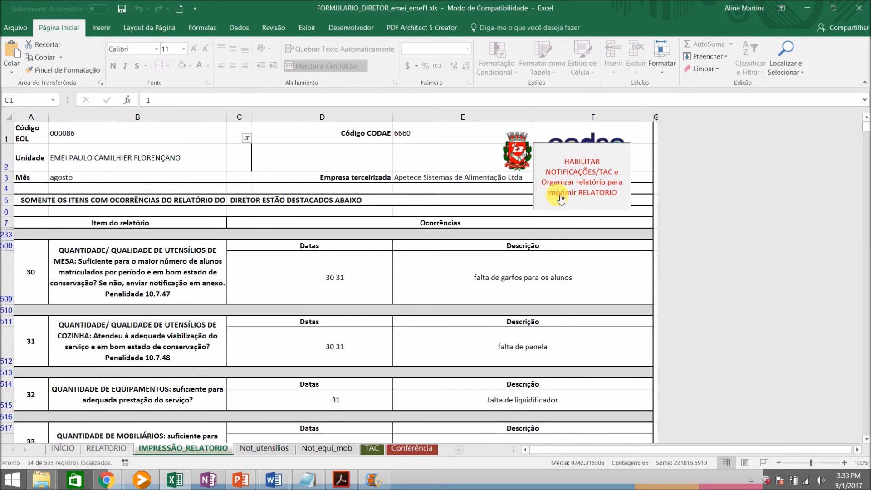
Slightly reduce the height of row 528, which holds item 36, on the IMPRESSÃO_RELATORIO sheet.
left_click(865, 440)
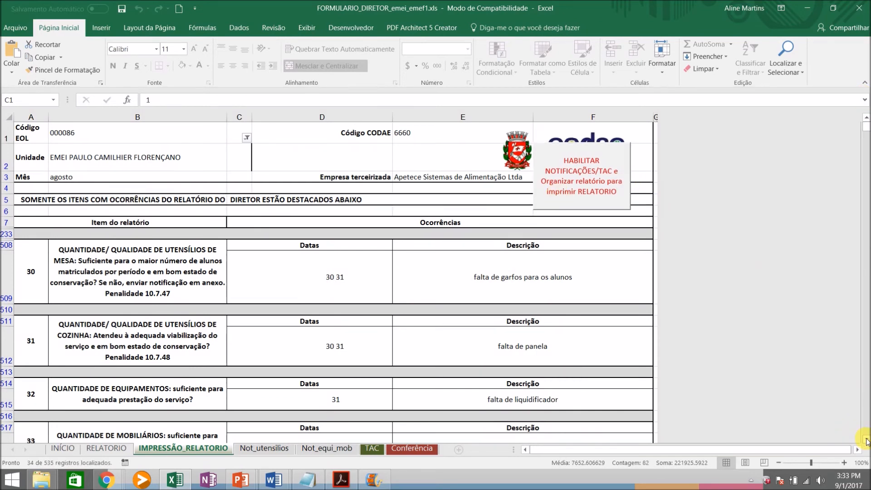
left_click(865, 441)
left_click(866, 441)
left_click(865, 440)
left_click(865, 440)
left_click(865, 440)
left_click(865, 440)
left_click(864, 440)
left_click(866, 440)
left_click(865, 440)
left_click(866, 440)
left_click(866, 440)
left_click(866, 440)
left_click(865, 440)
left_click(865, 440)
left_click(866, 440)
left_click(865, 440)
left_click(866, 440)
left_click(865, 440)
left_click(865, 440)
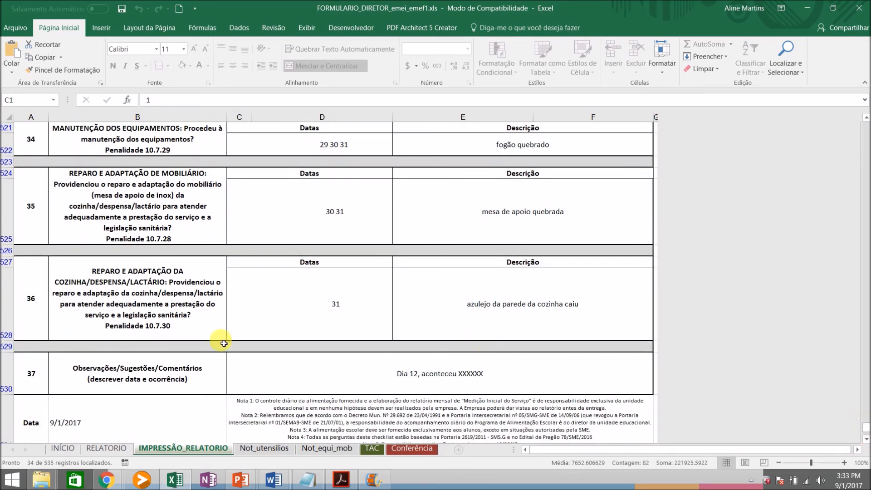
left_click_drag(13, 345, 12, 339)
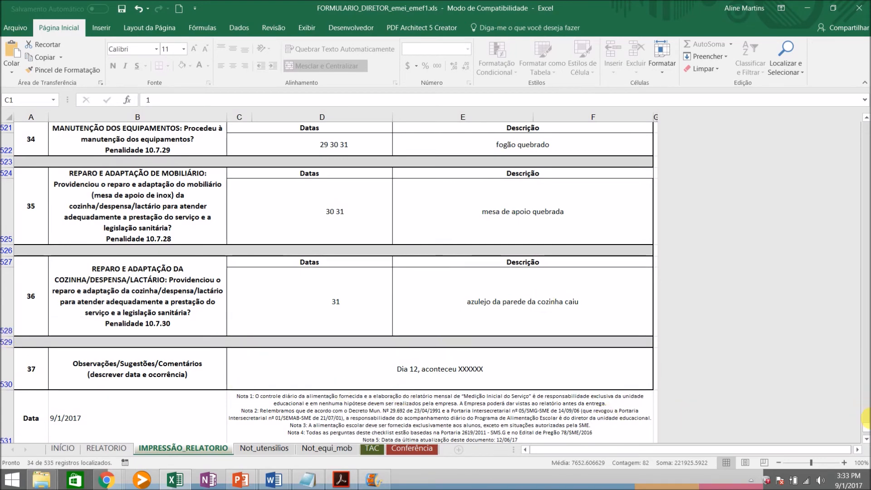
Review the organized report's occurrences, then the entries on the Not_utensilios, Not_equi_mob and TAC sheets.
scroll(864, 424, "up", 4)
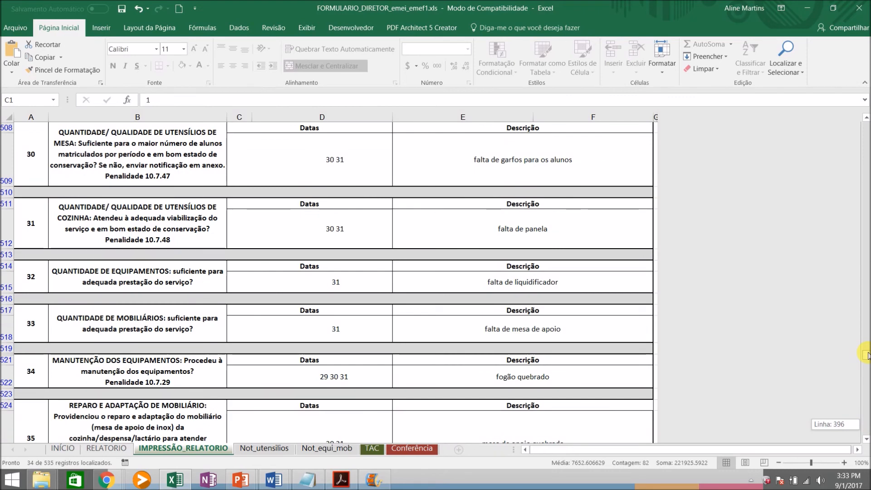
left_click(260, 451)
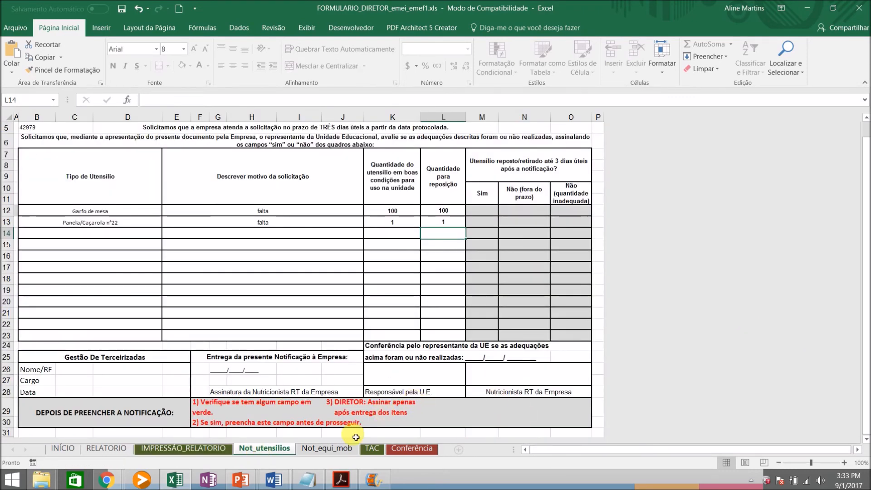
left_click(321, 449)
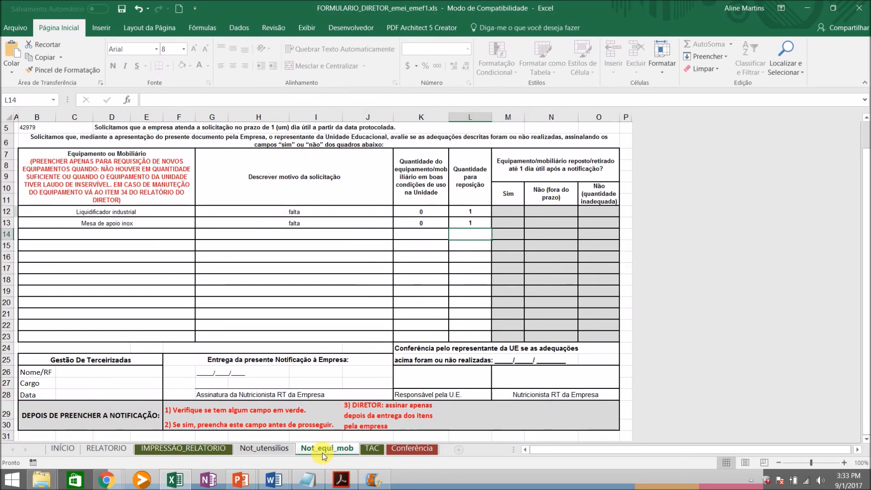
left_click(372, 450)
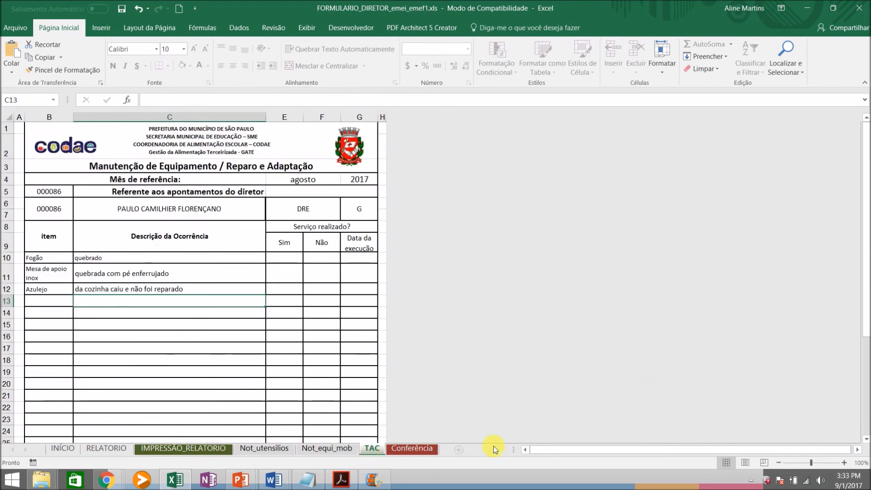
Clear the Azulejo occurrence description on the TAC sheet and check the form's filling status on the Conferência sheet.
left_click(421, 449)
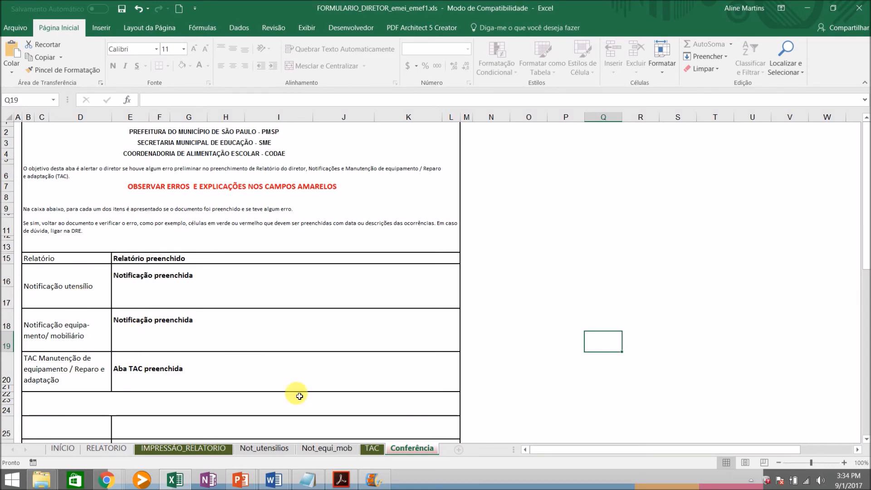
left_click(363, 450)
left_click(144, 294)
key("Delete")
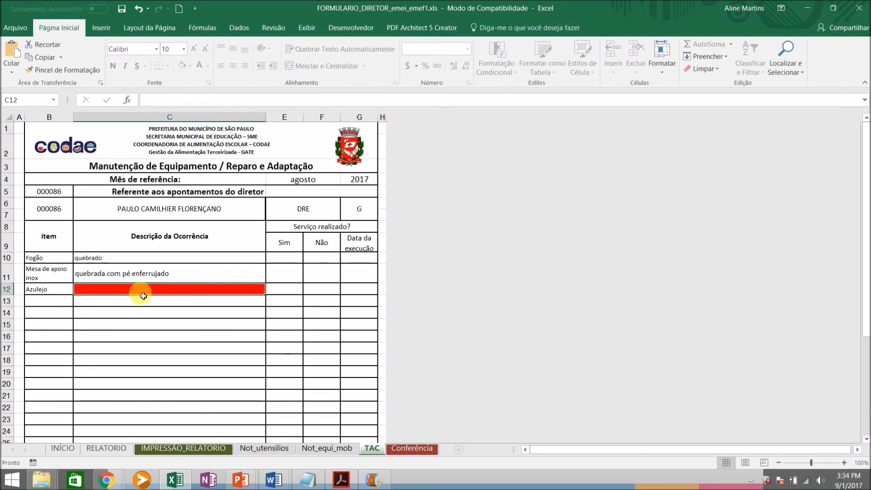
left_click(411, 449)
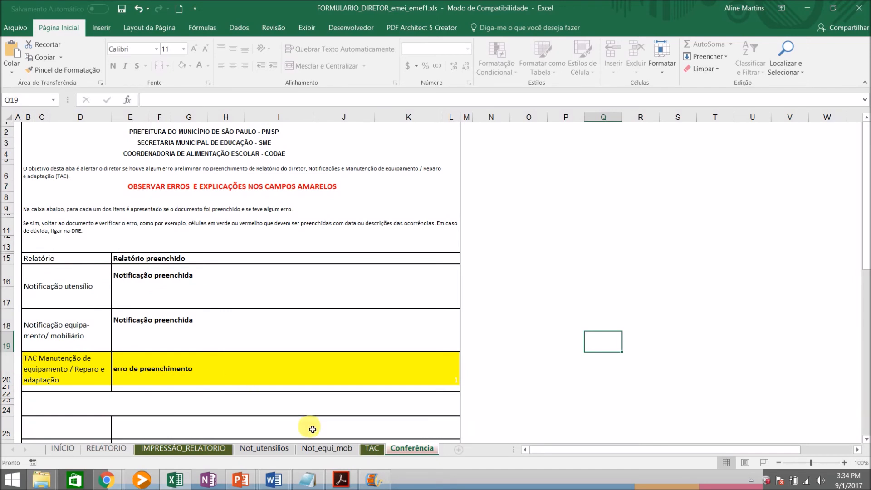
Enter "quebrado" as the Azulejo occurrence description on the TAC sheet and recheck its status on the Conferência sheet.
left_click(372, 449)
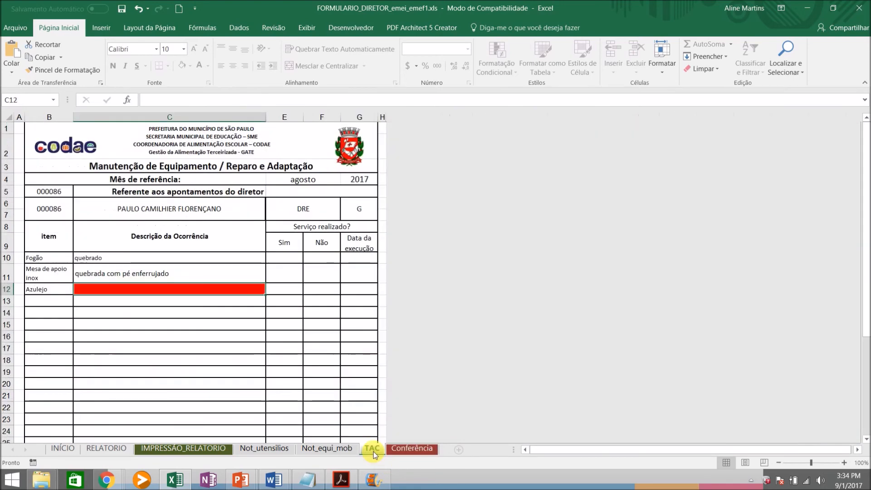
type("equipamentos e mobiliários")
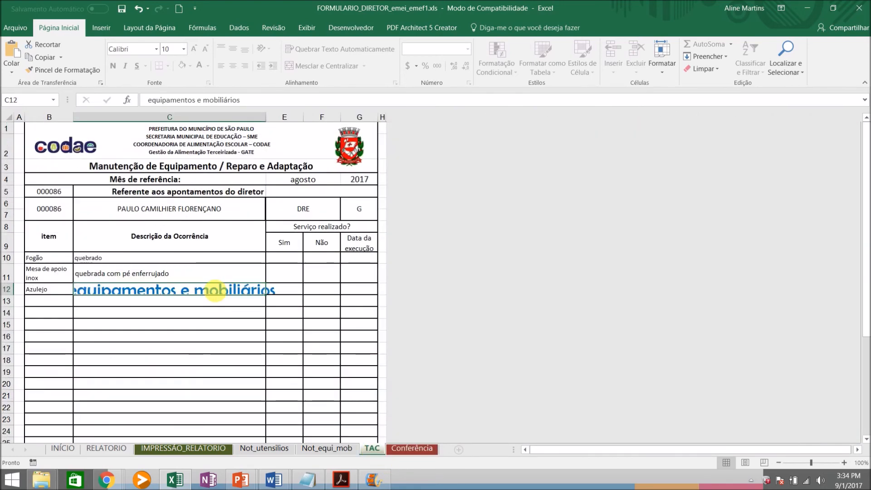
key("ctrl+z")
type("quebr")
type("ado")
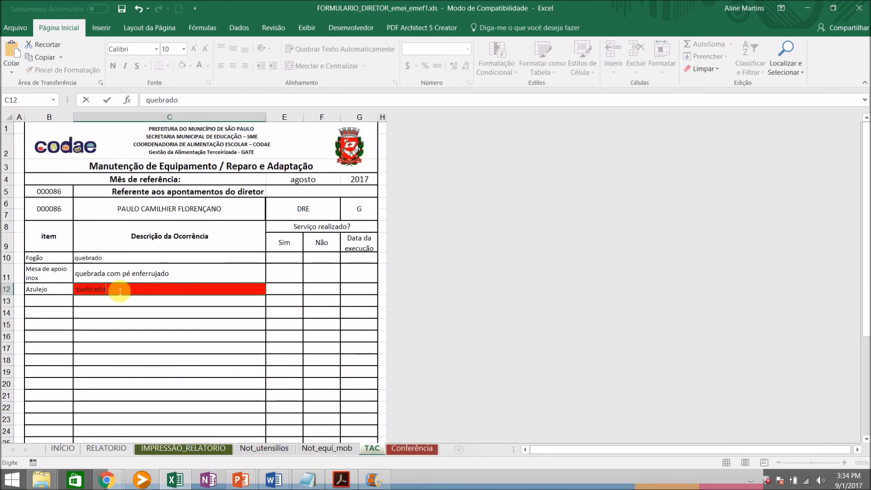
key("Return")
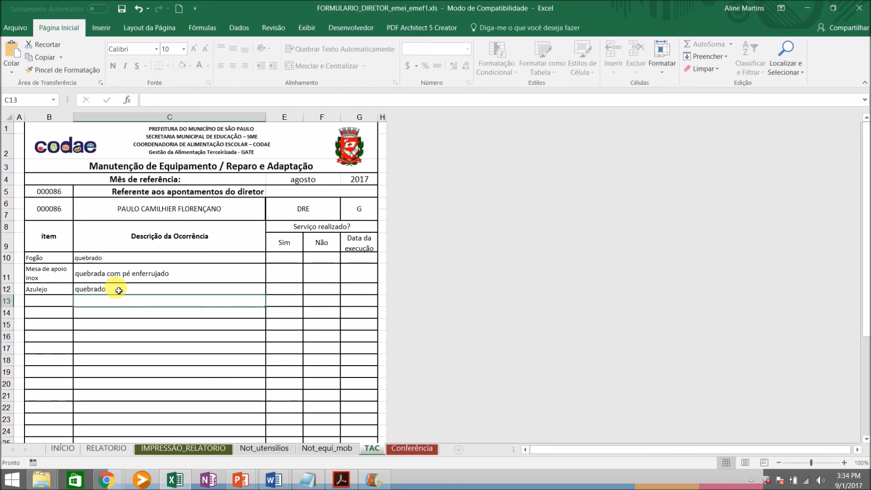
left_click(402, 449)
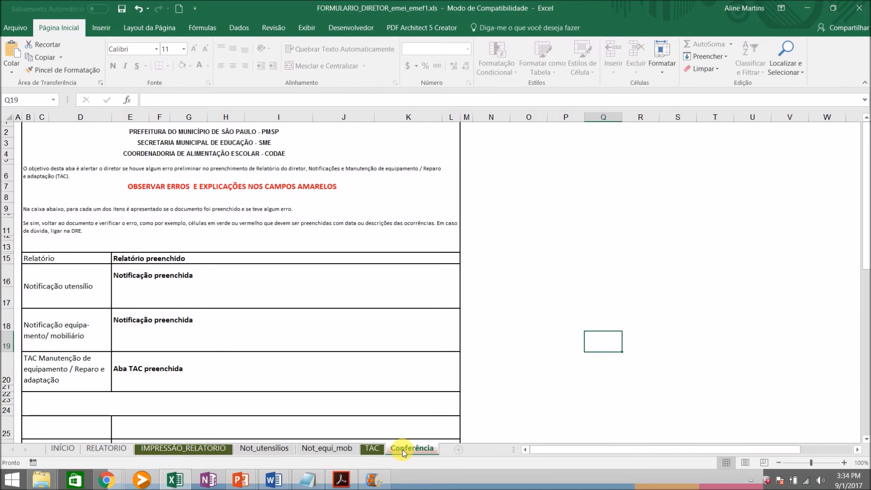
Review the IMPRESSÃO_RELATORIO sheet, the TAC term down to its signature fields, and the notifications on the Not_utensilios and Not_equi_mob sheets.
left_click(177, 449)
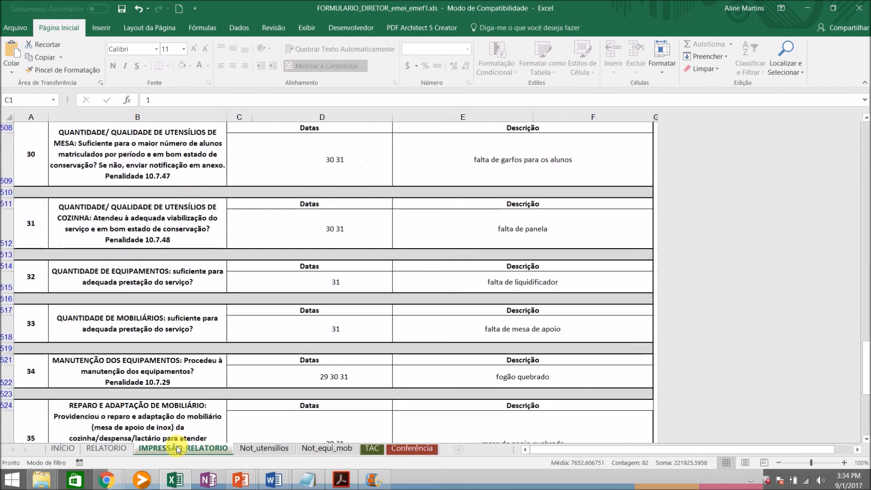
left_click(372, 449)
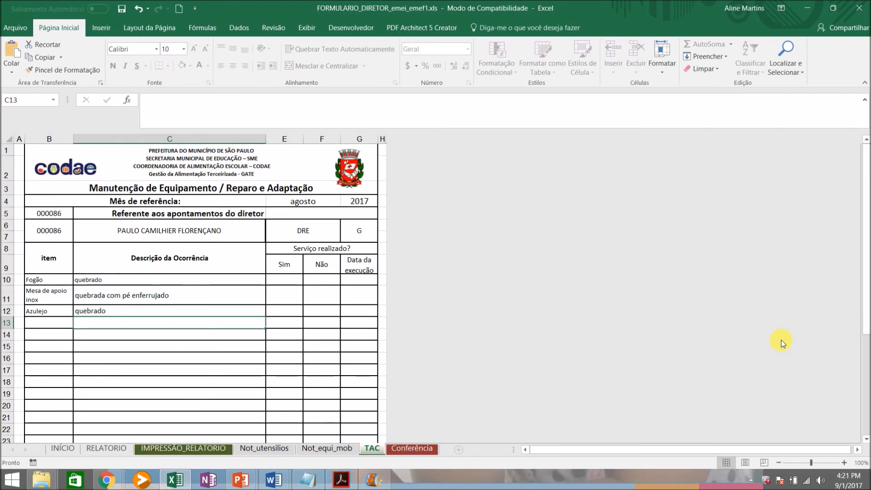
left_click_drag(866, 295, 864, 389)
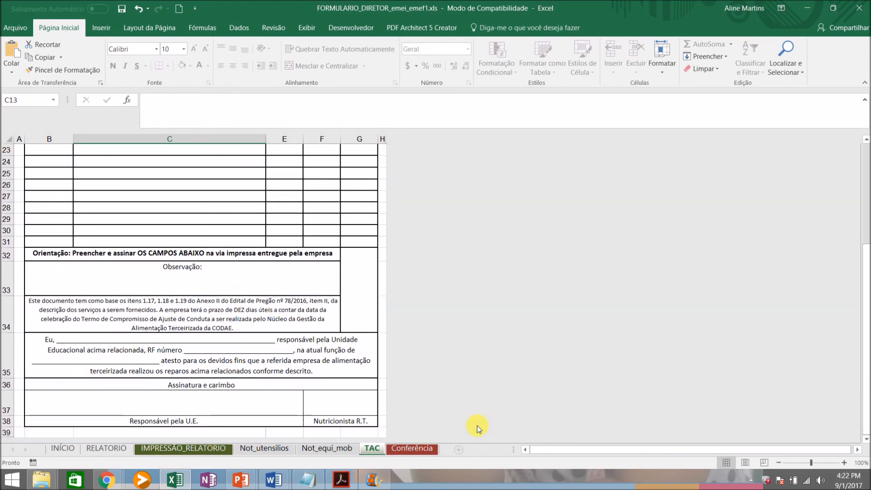
left_click_drag(865, 272, 860, 188)
left_click_drag(857, 183, 807, 175)
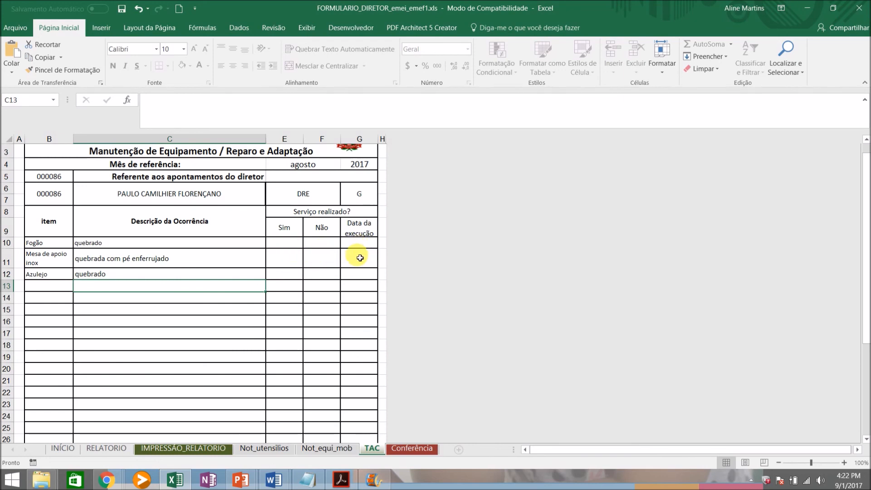
left_click_drag(864, 247, 865, 318)
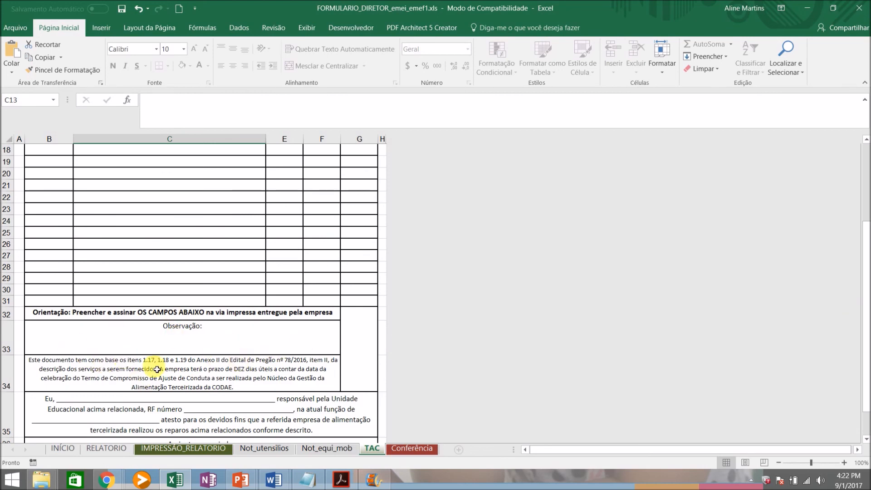
scroll(867, 322, "down", 1)
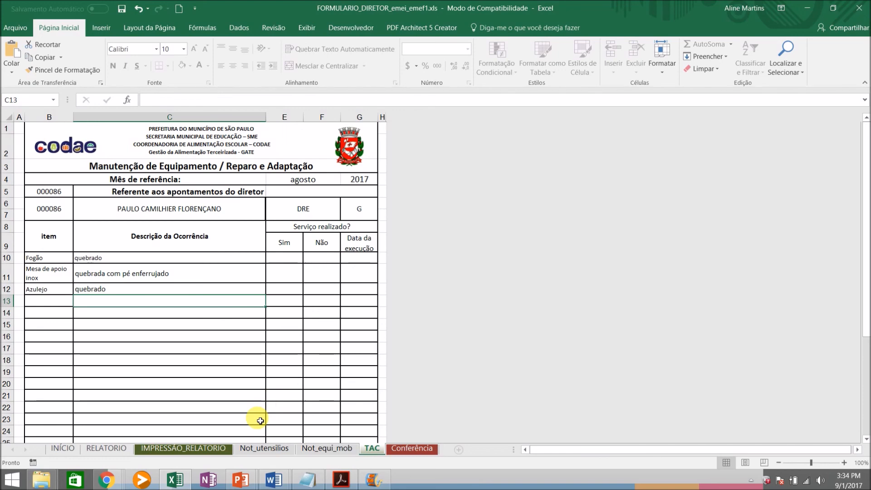
left_click(262, 449)
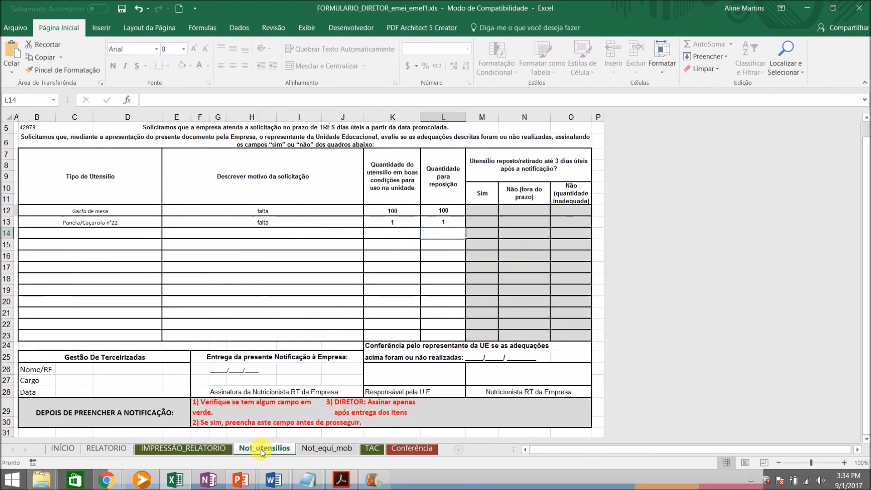
left_click(317, 449)
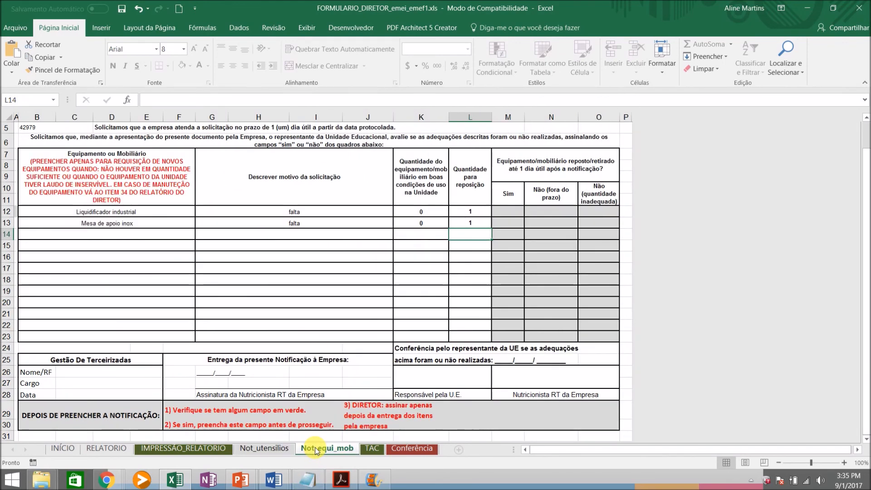